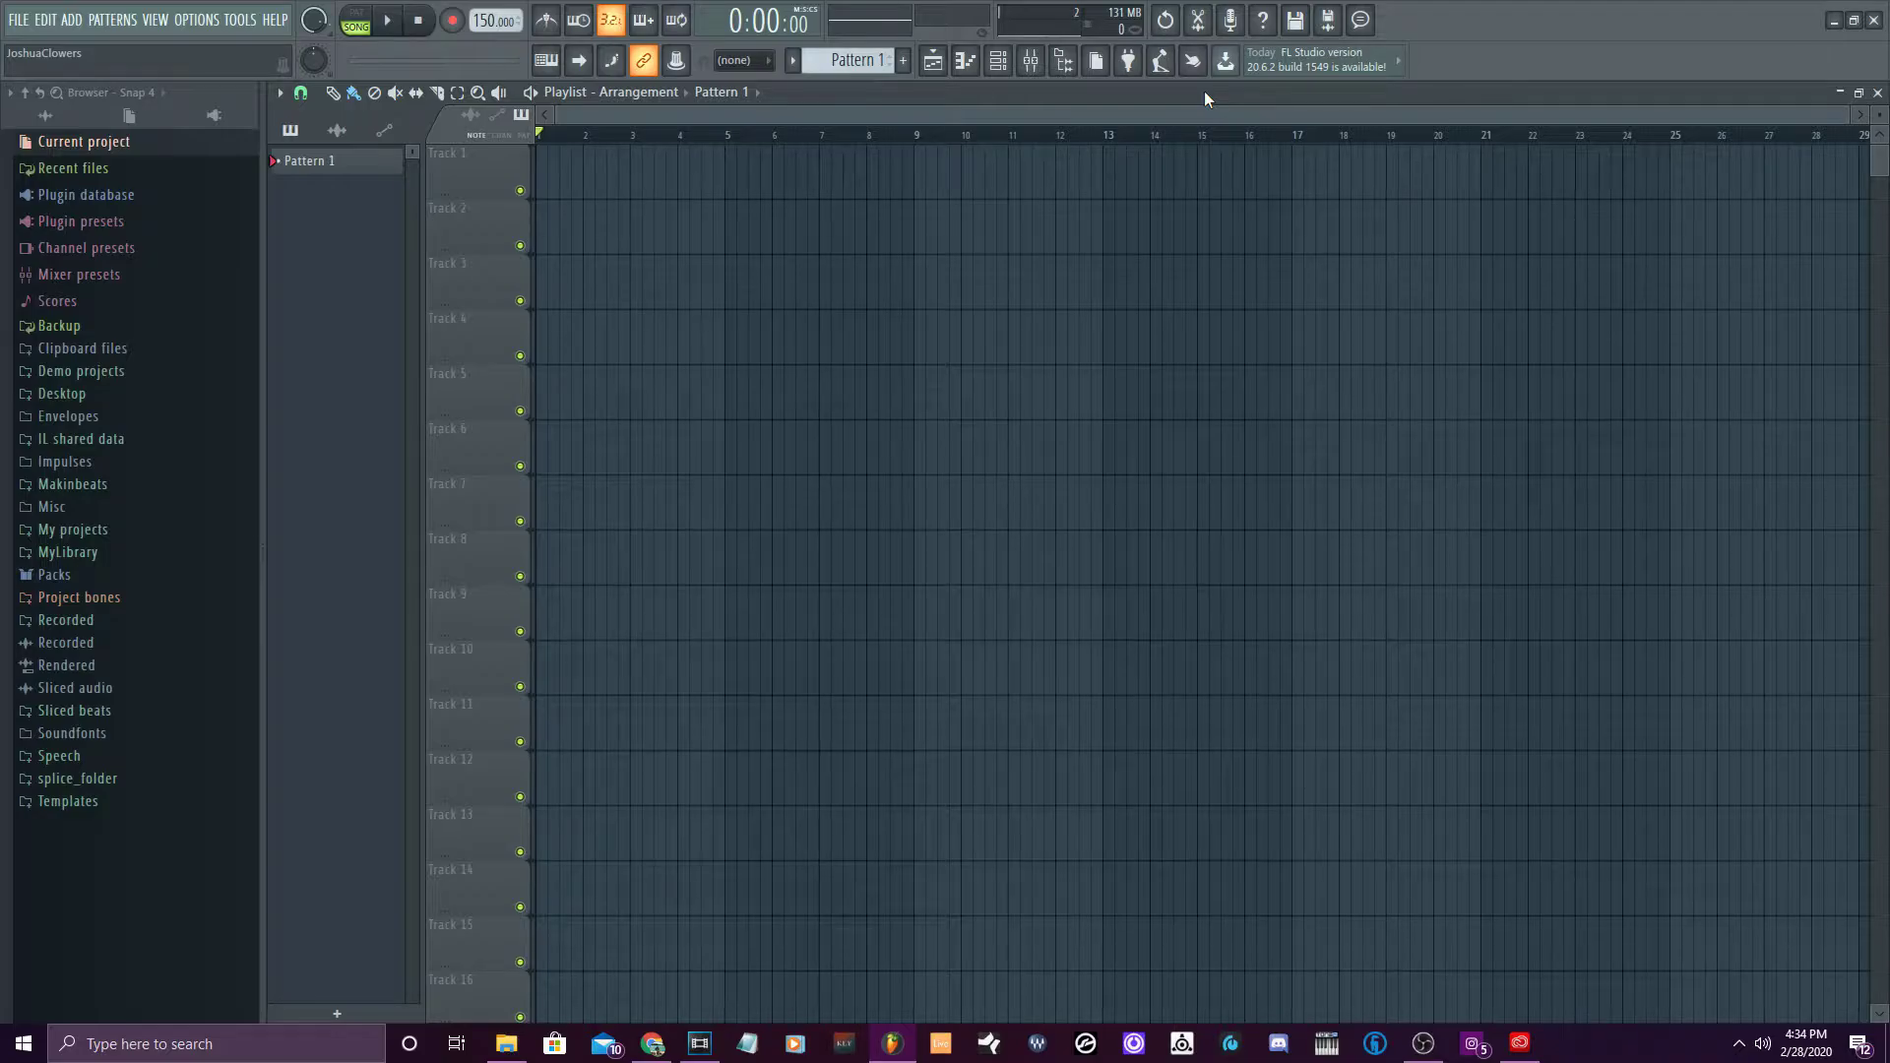
Open the FILE menu of the empty 150 BPM project.
{"action": "left_click", "coordinate": [18, 17]}
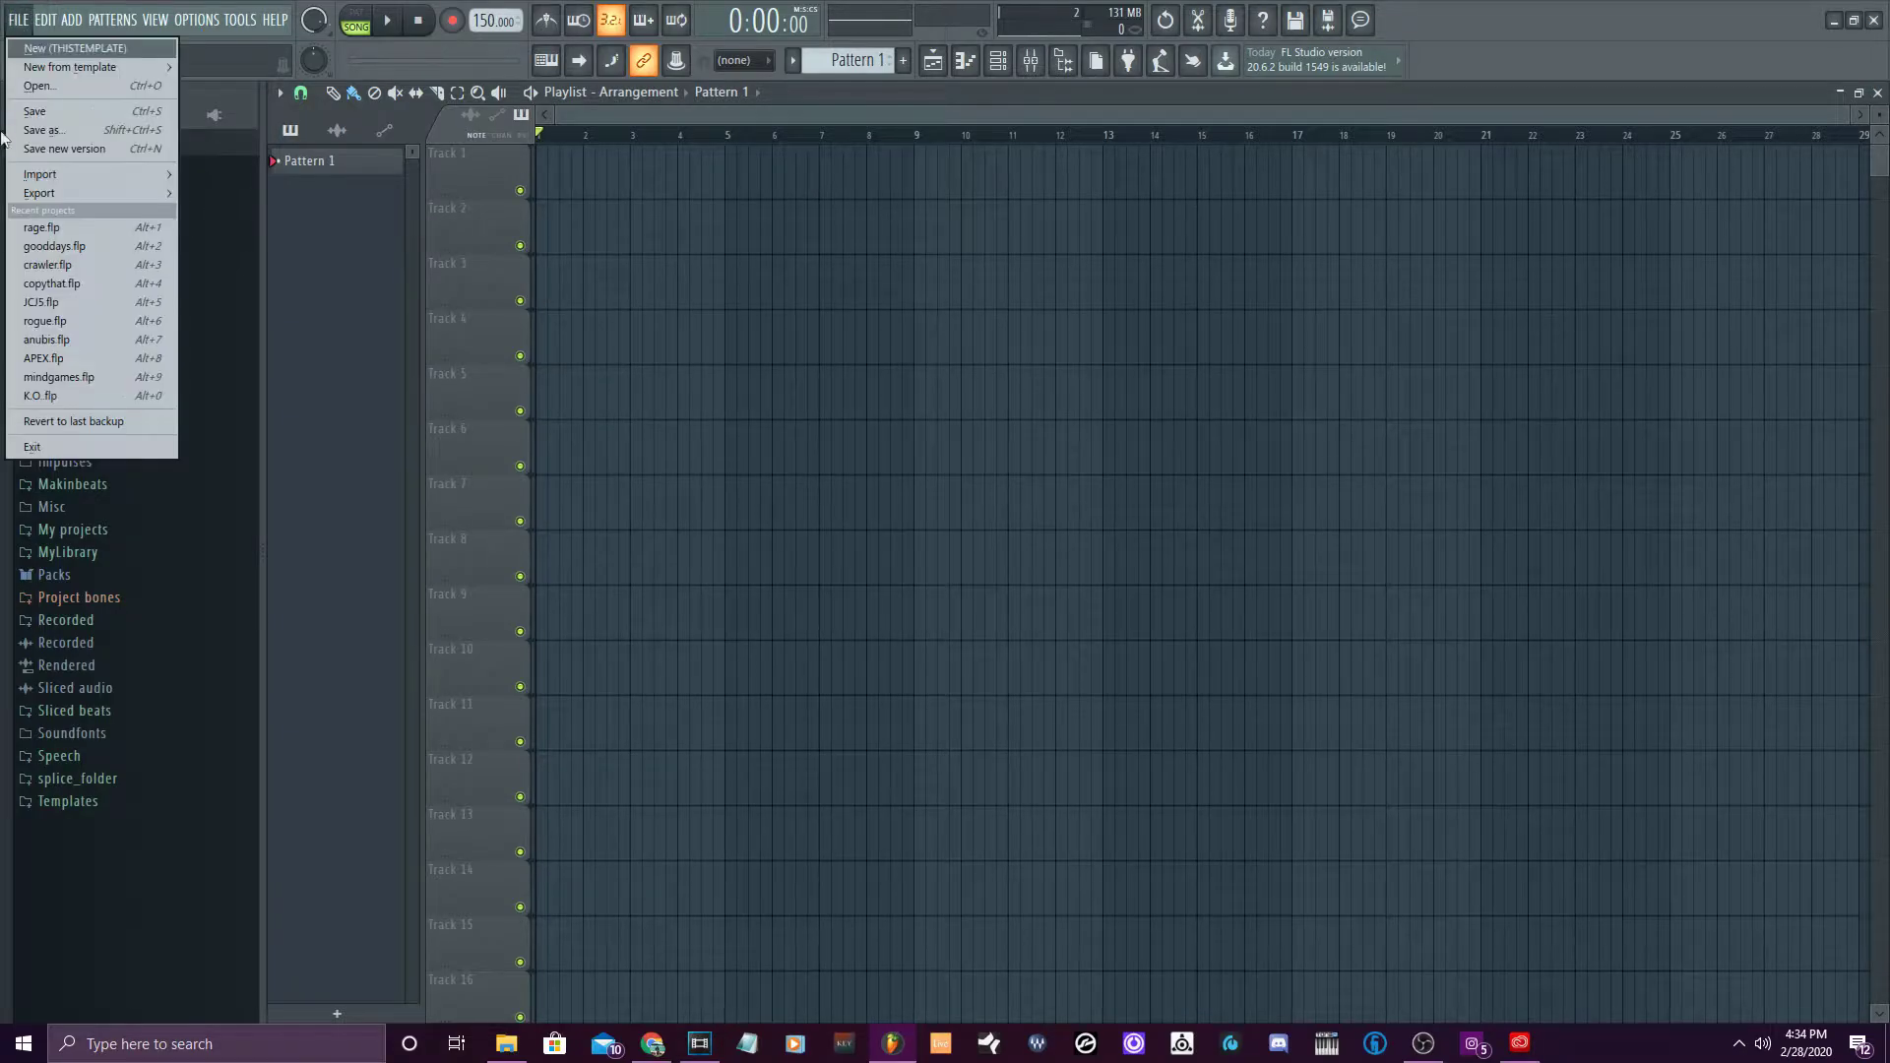
Export the project as an MP3 file saved as untitled.mp3.
{"action": "mouse_move", "coordinate": [60, 199]}
{"action": "left_click", "coordinate": [255, 232]}
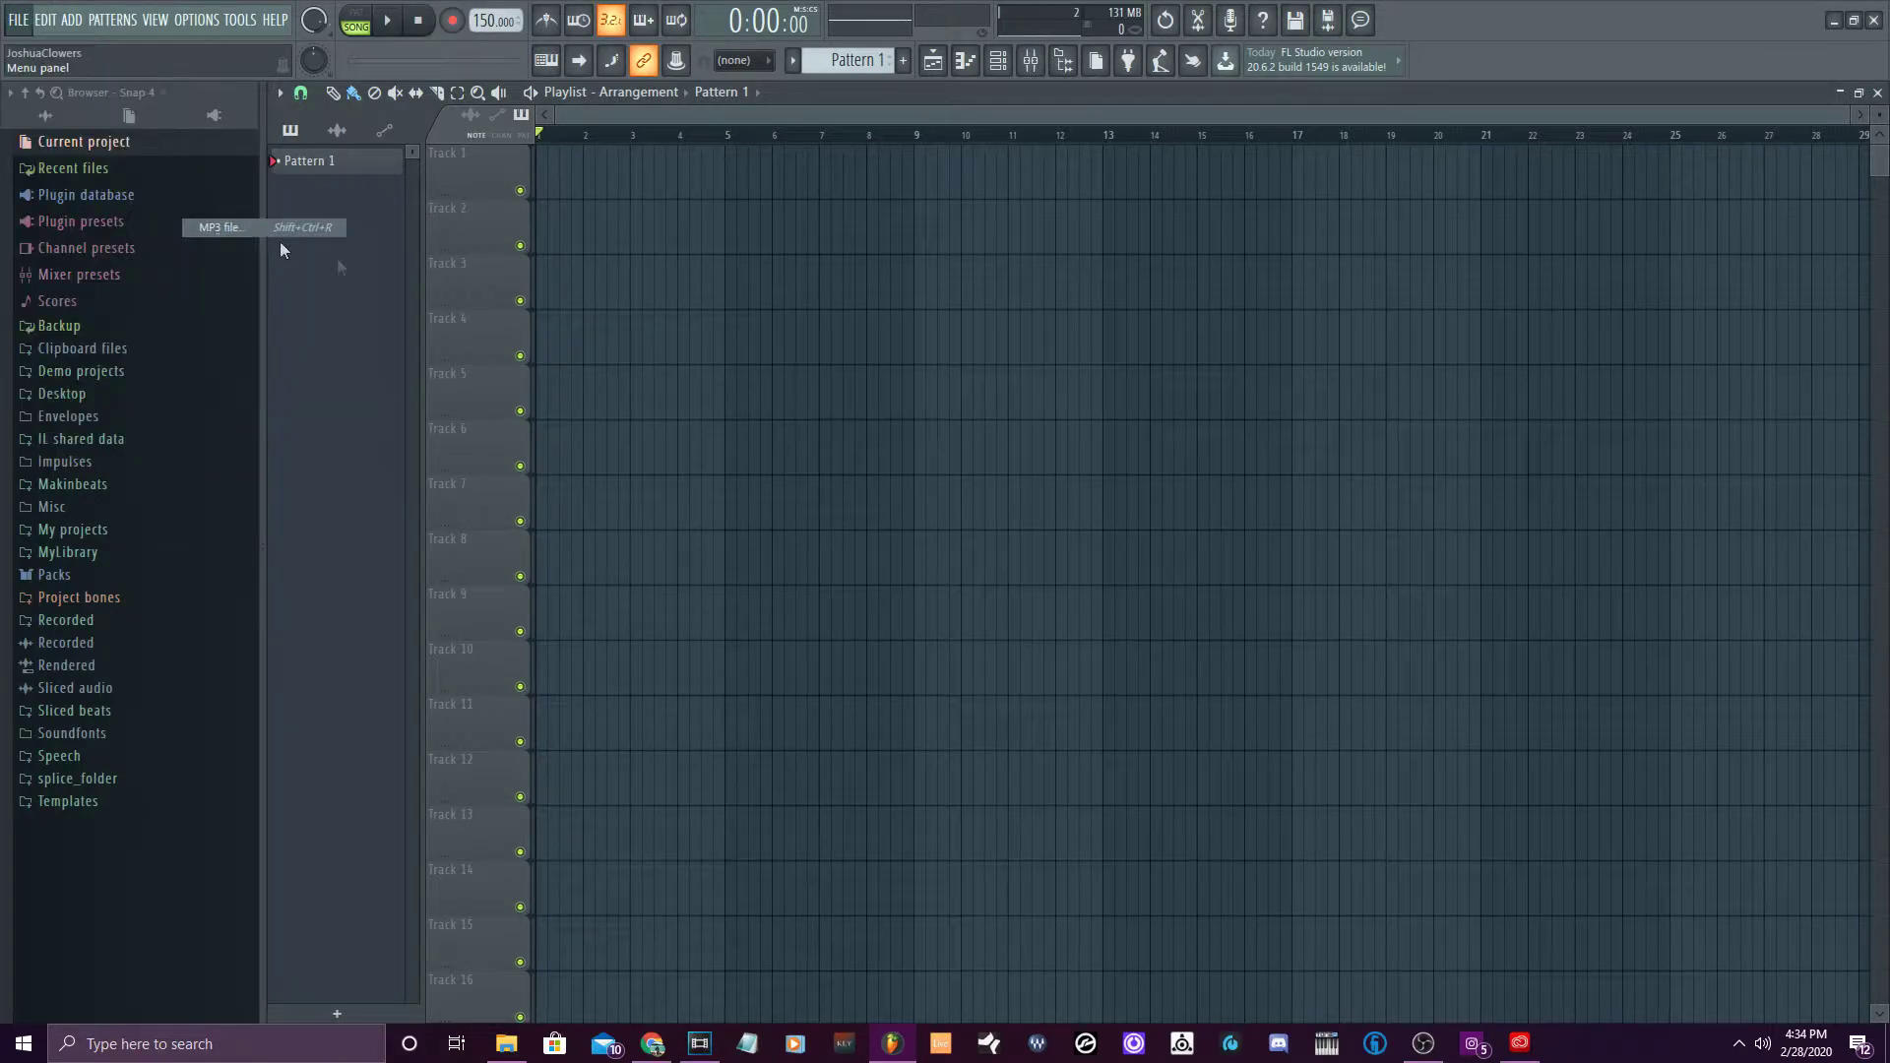
{"action": "left_click", "coordinate": [814, 502]}
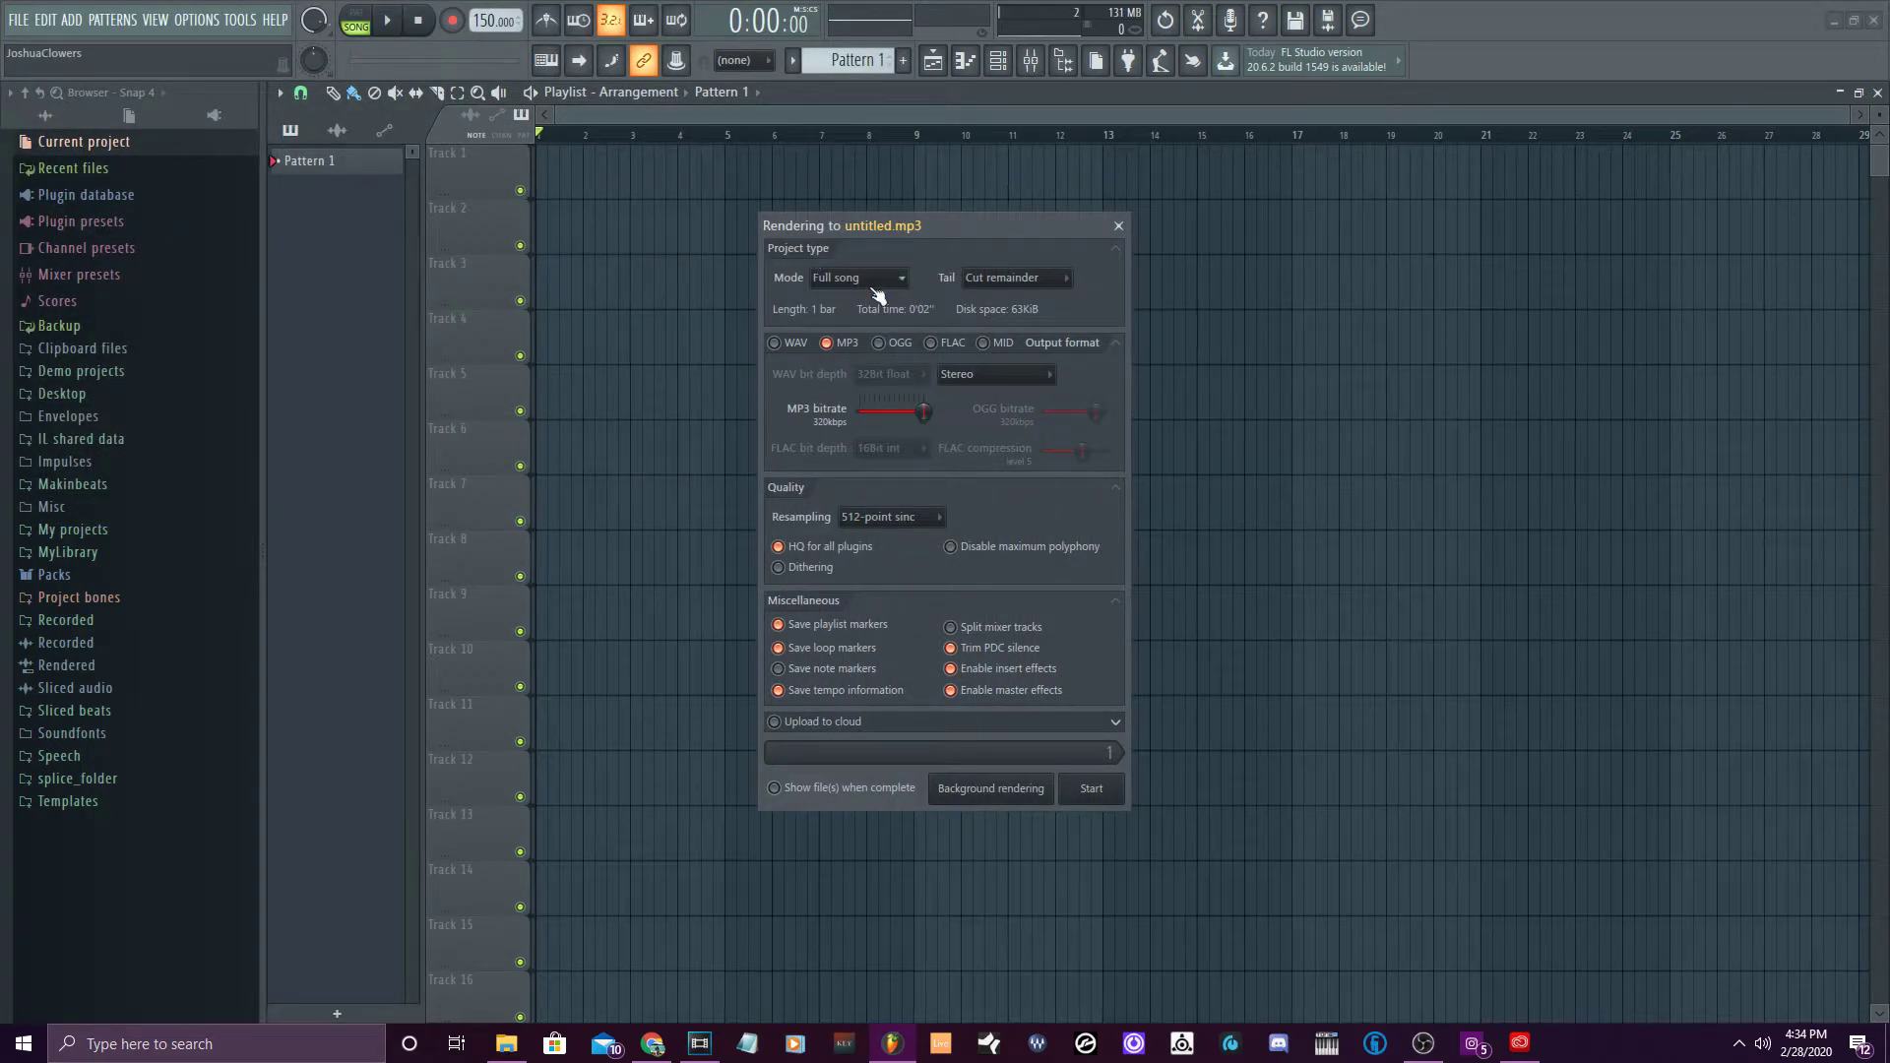
{"action": "left_click", "coordinate": [951, 266]}
{"action": "left_click", "coordinate": [1049, 281]}
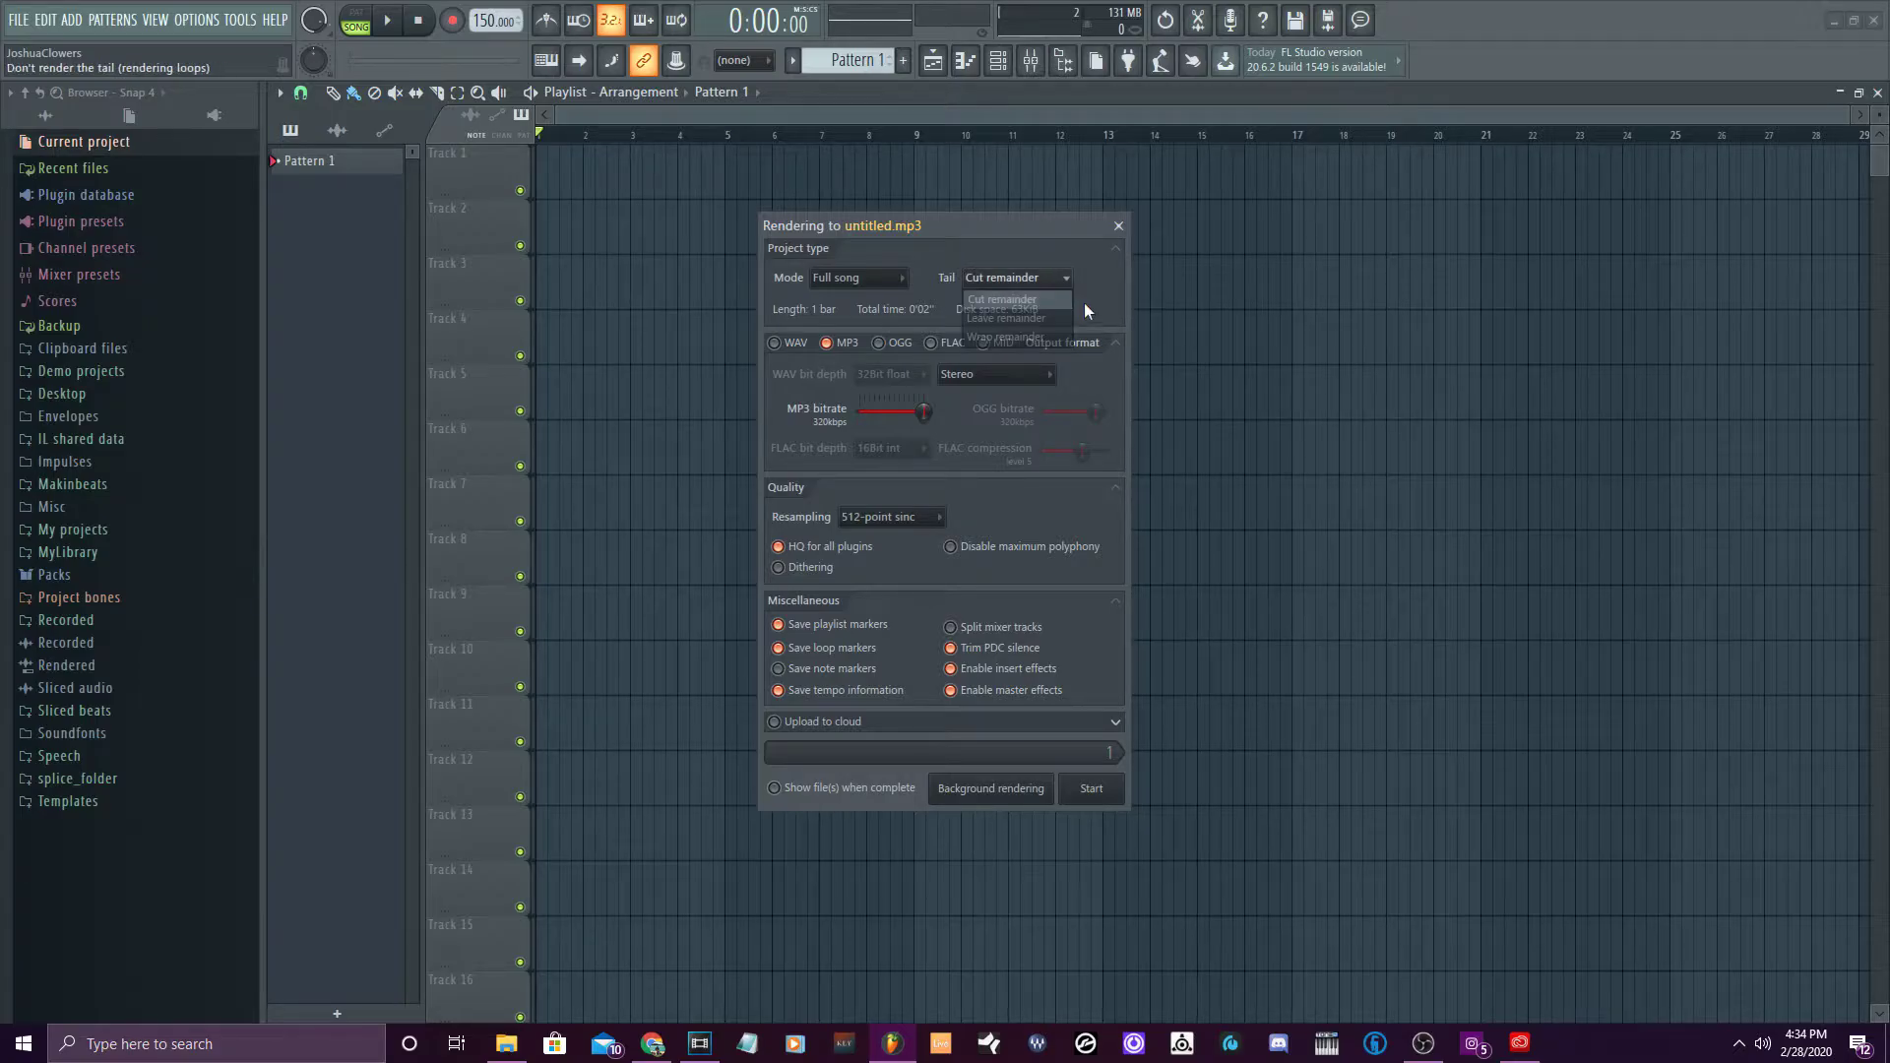
{"action": "left_click", "coordinate": [1084, 305]}
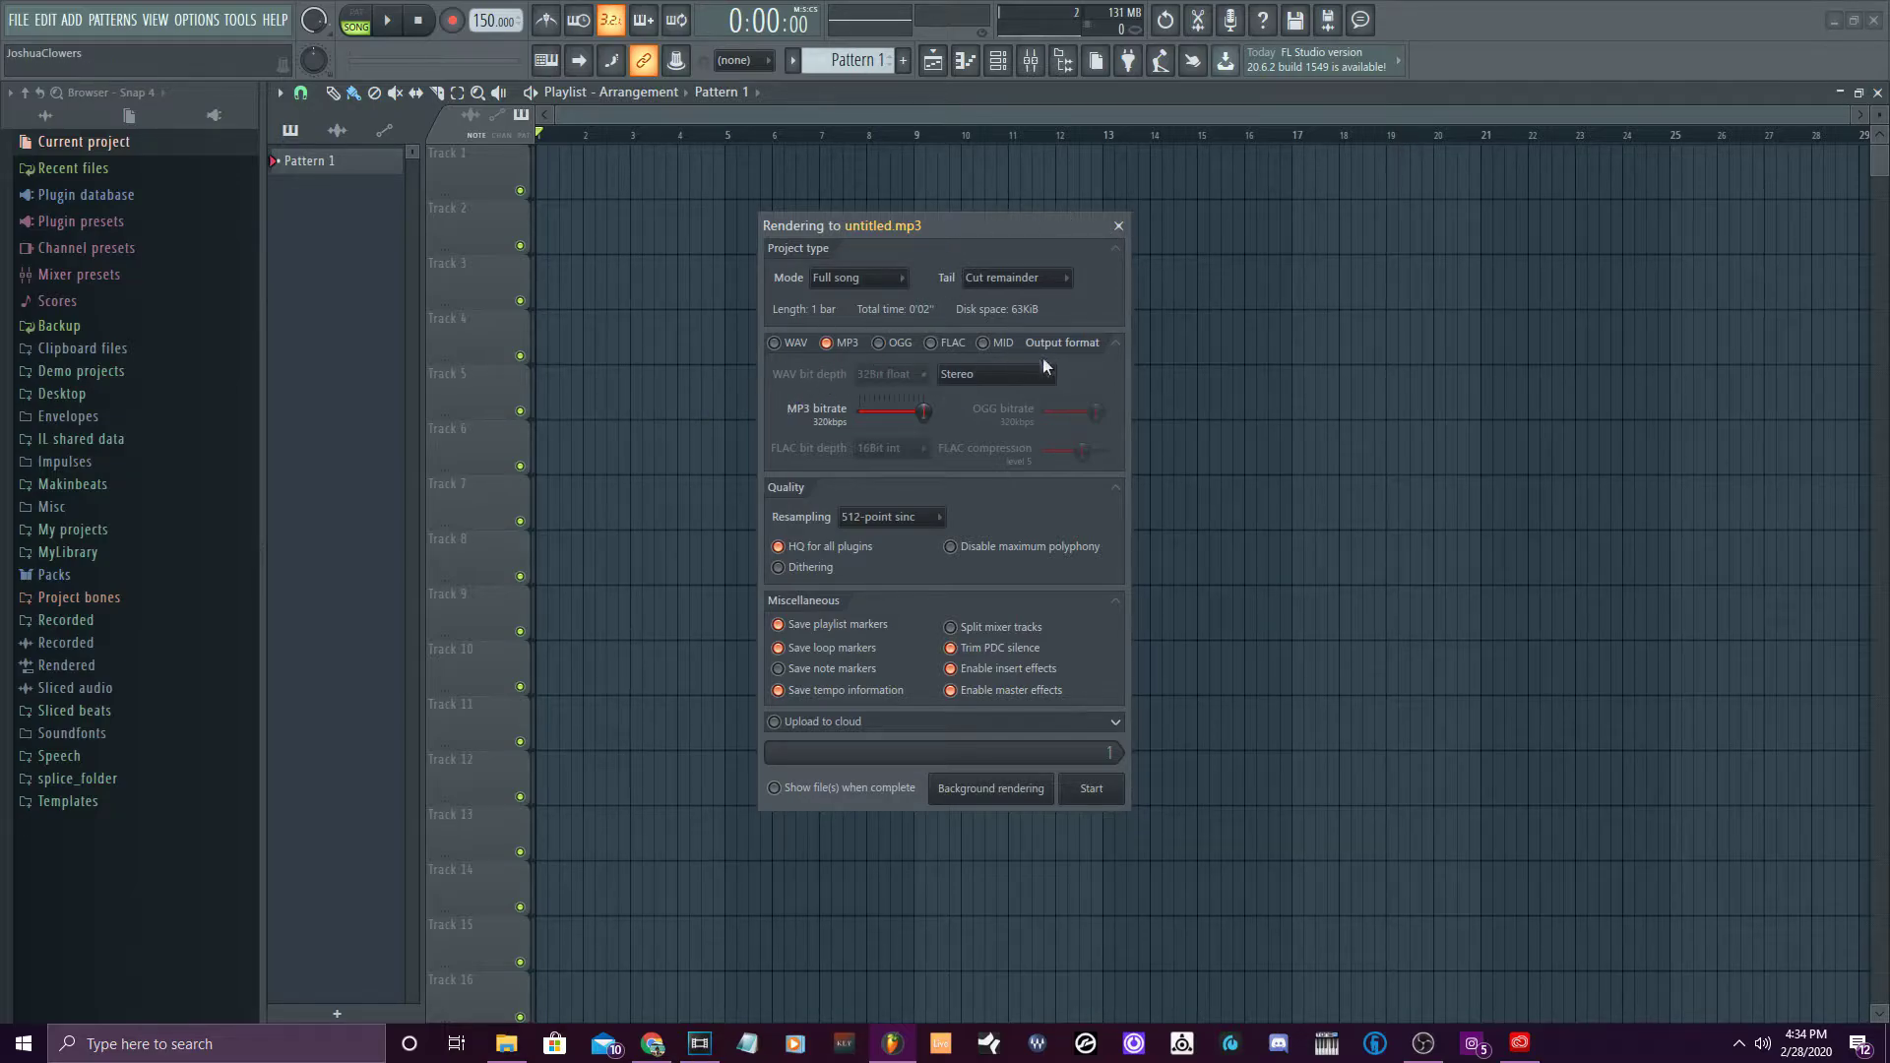
{"action": "left_click", "coordinate": [989, 374]}
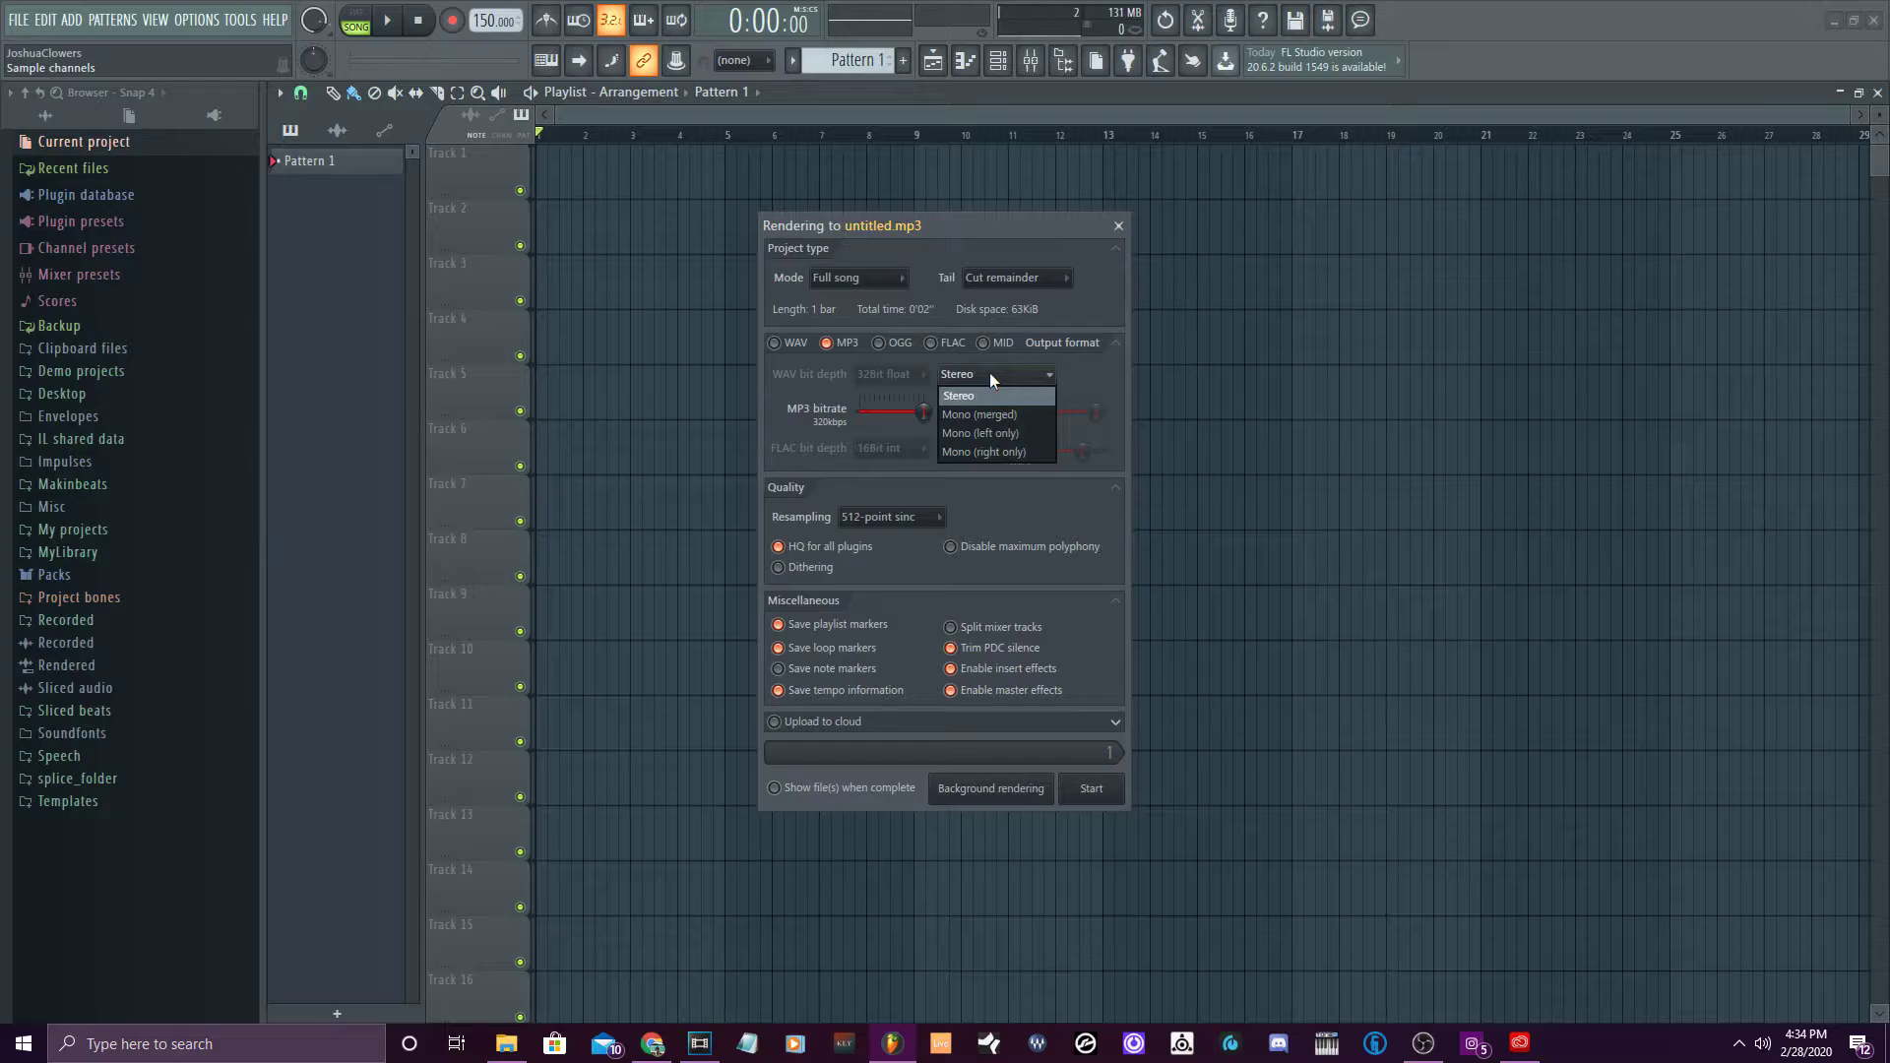
{"action": "left_click", "coordinate": [989, 374]}
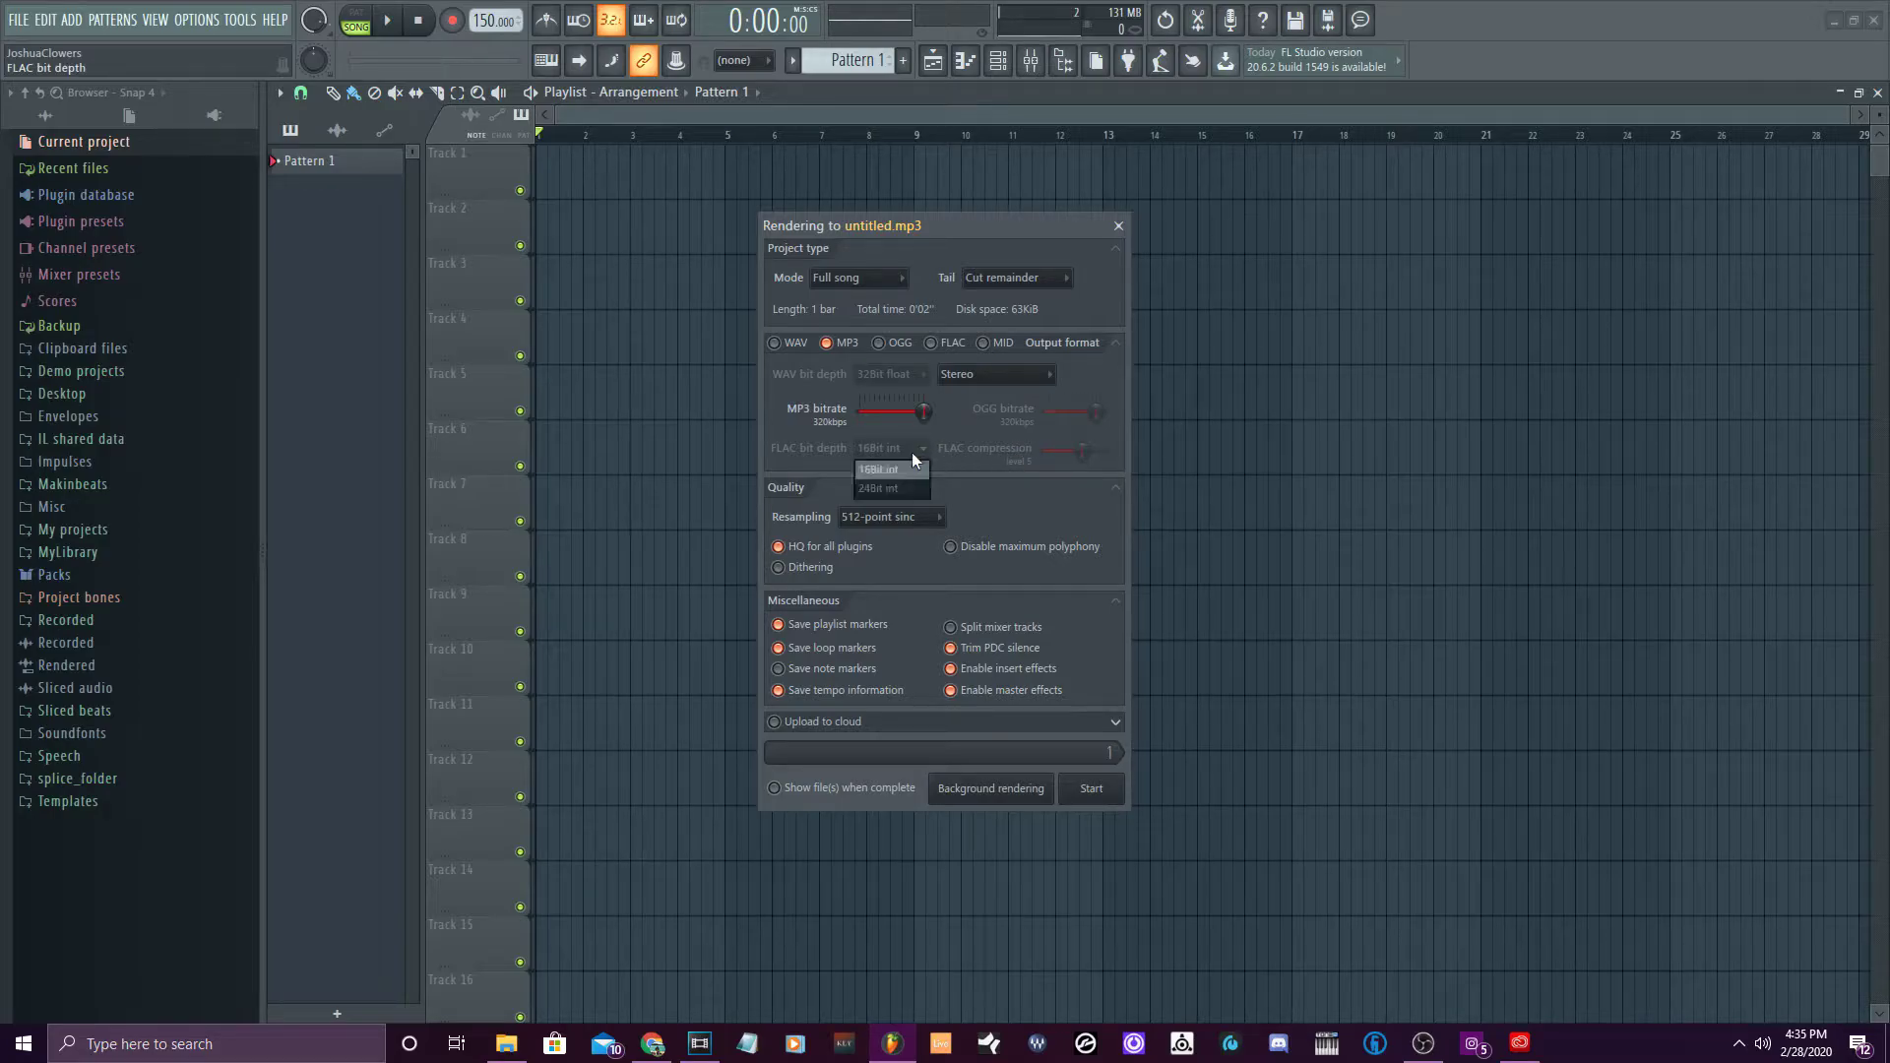
{"action": "left_click", "coordinate": [916, 467]}
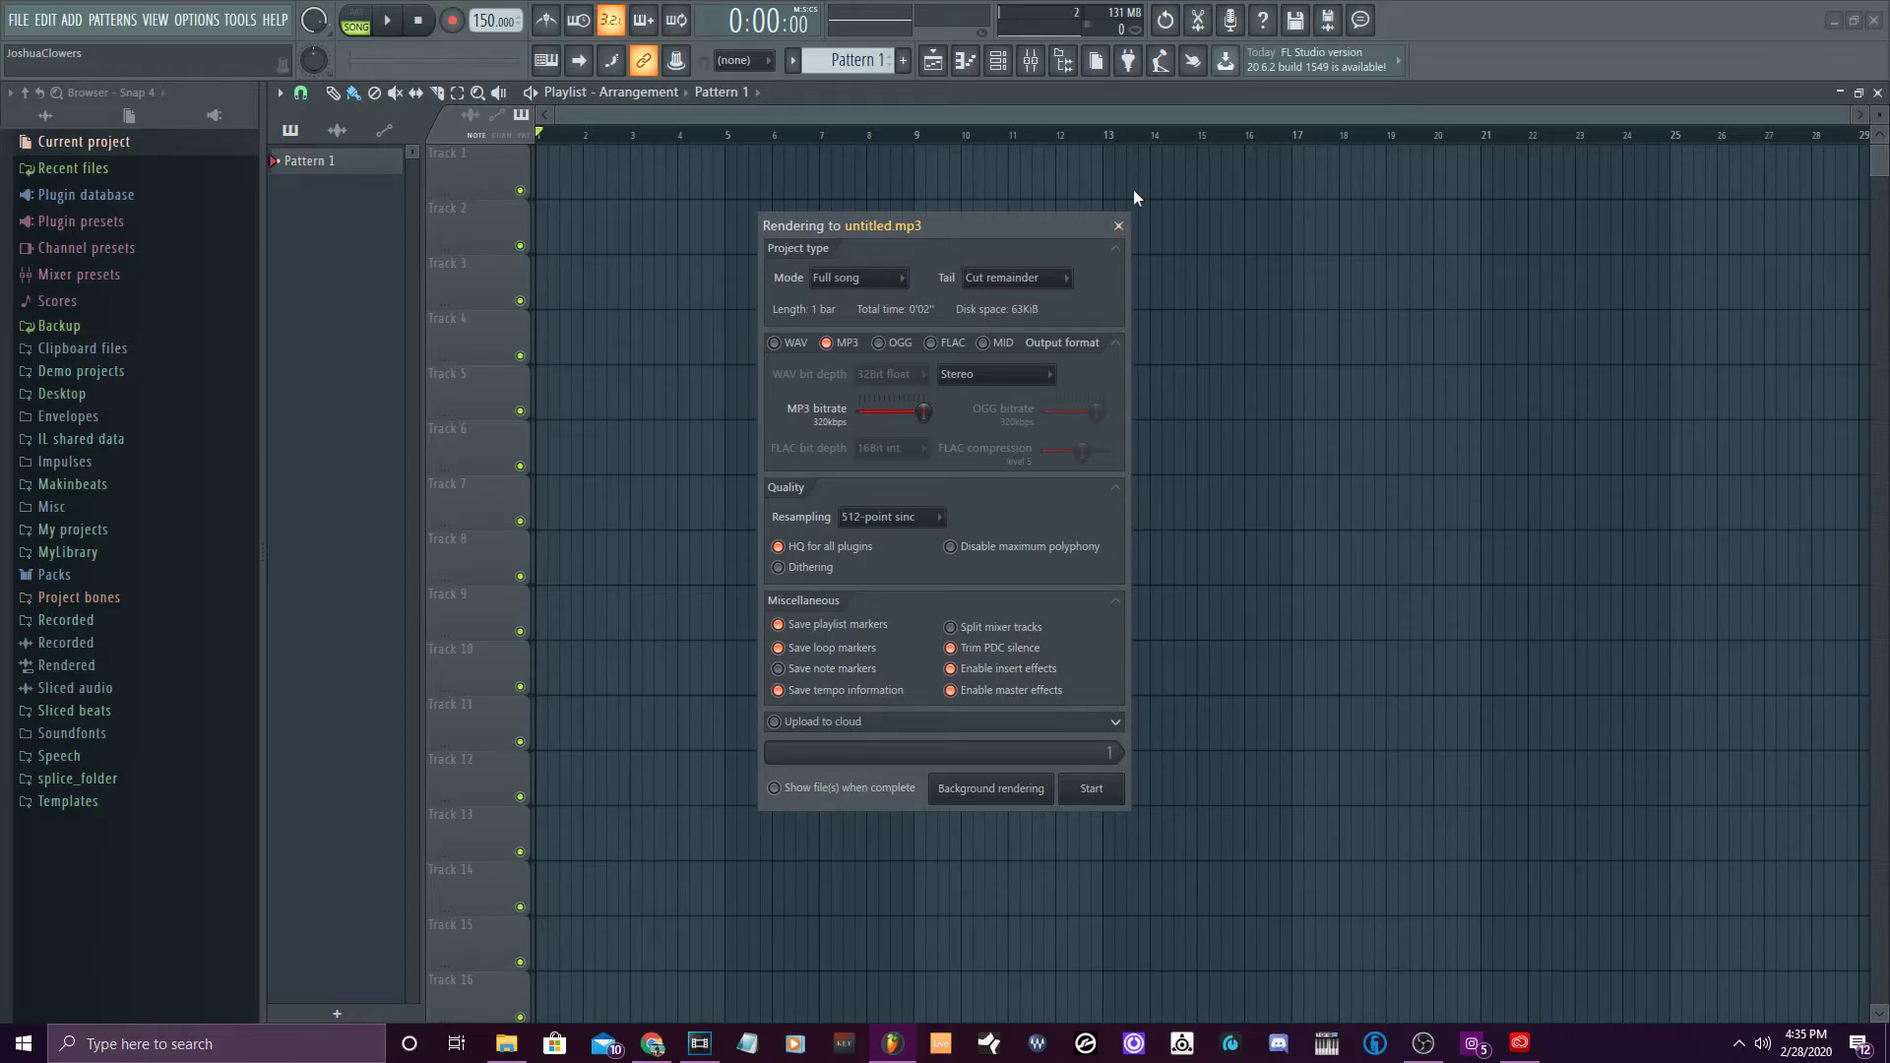
Close the MP3 render settings and export a Wave file saved as untitled.wav instead.
{"action": "left_click", "coordinate": [1120, 226]}
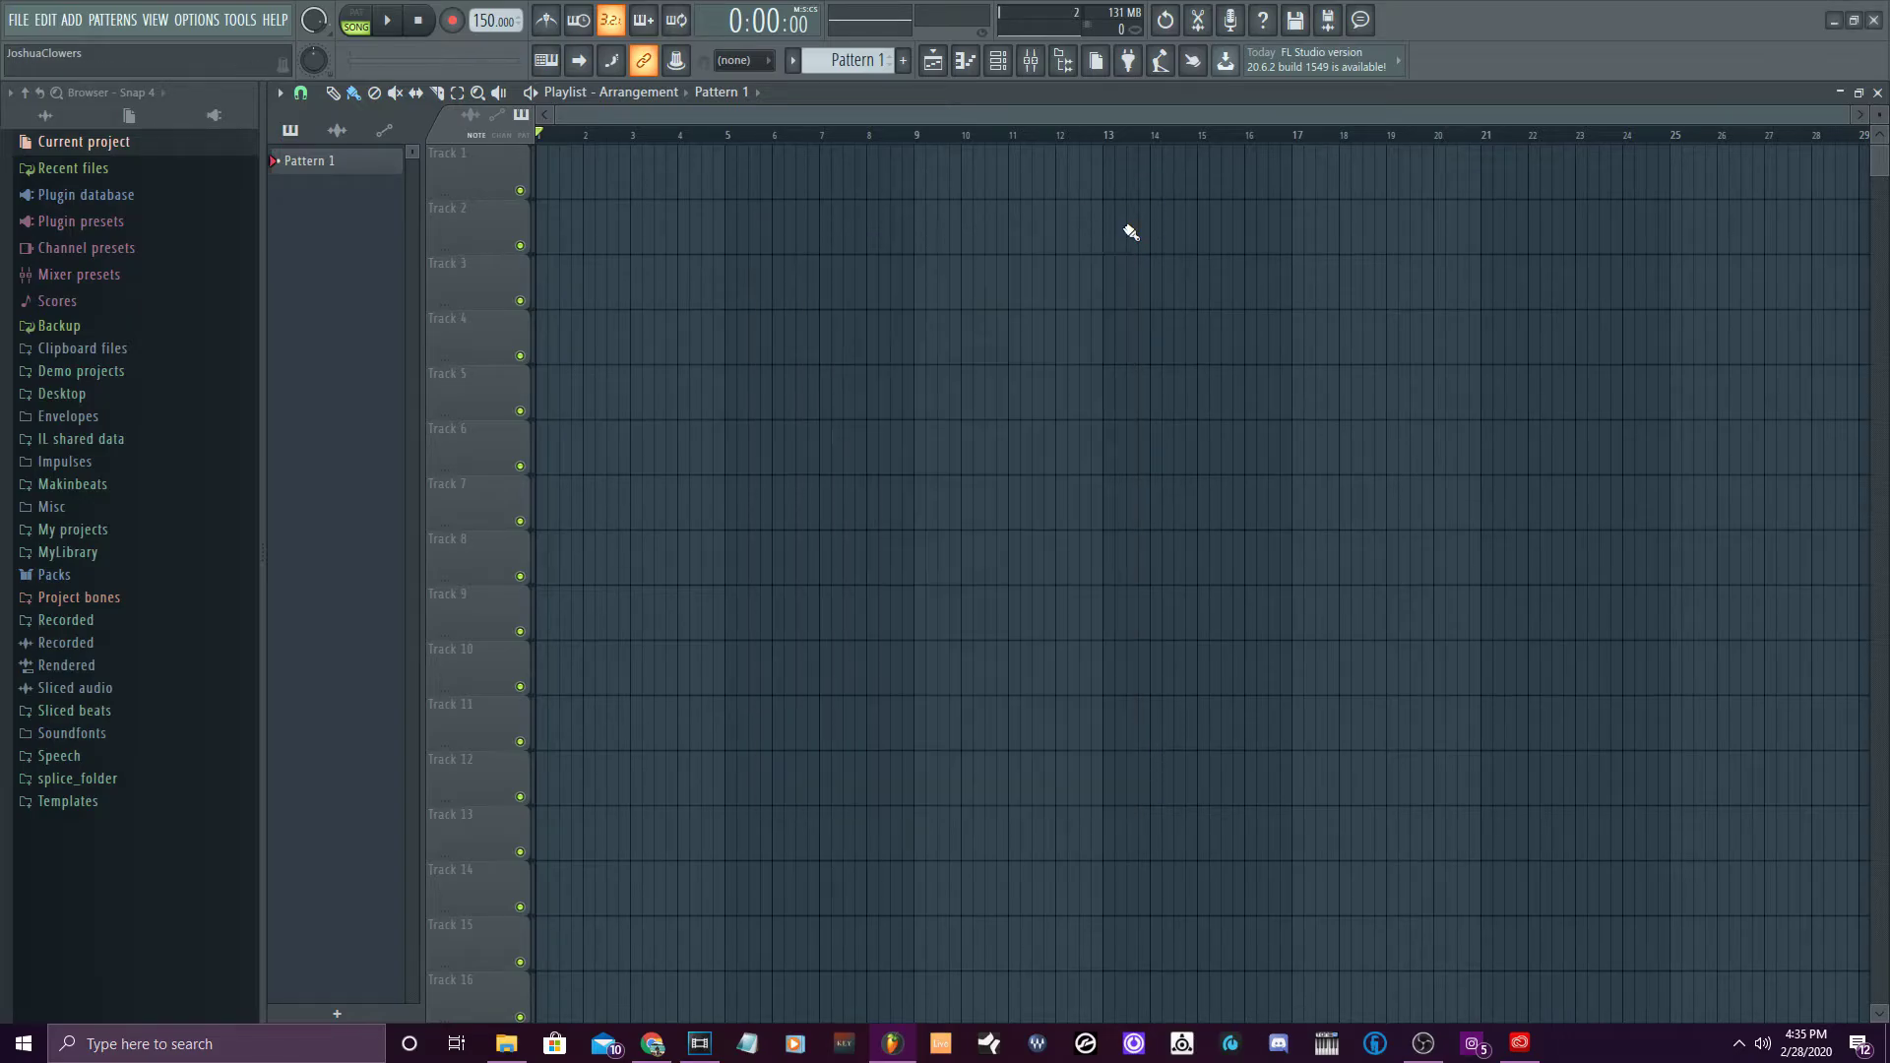
{"action": "left_click", "coordinate": [17, 18]}
{"action": "mouse_move", "coordinate": [57, 181]}
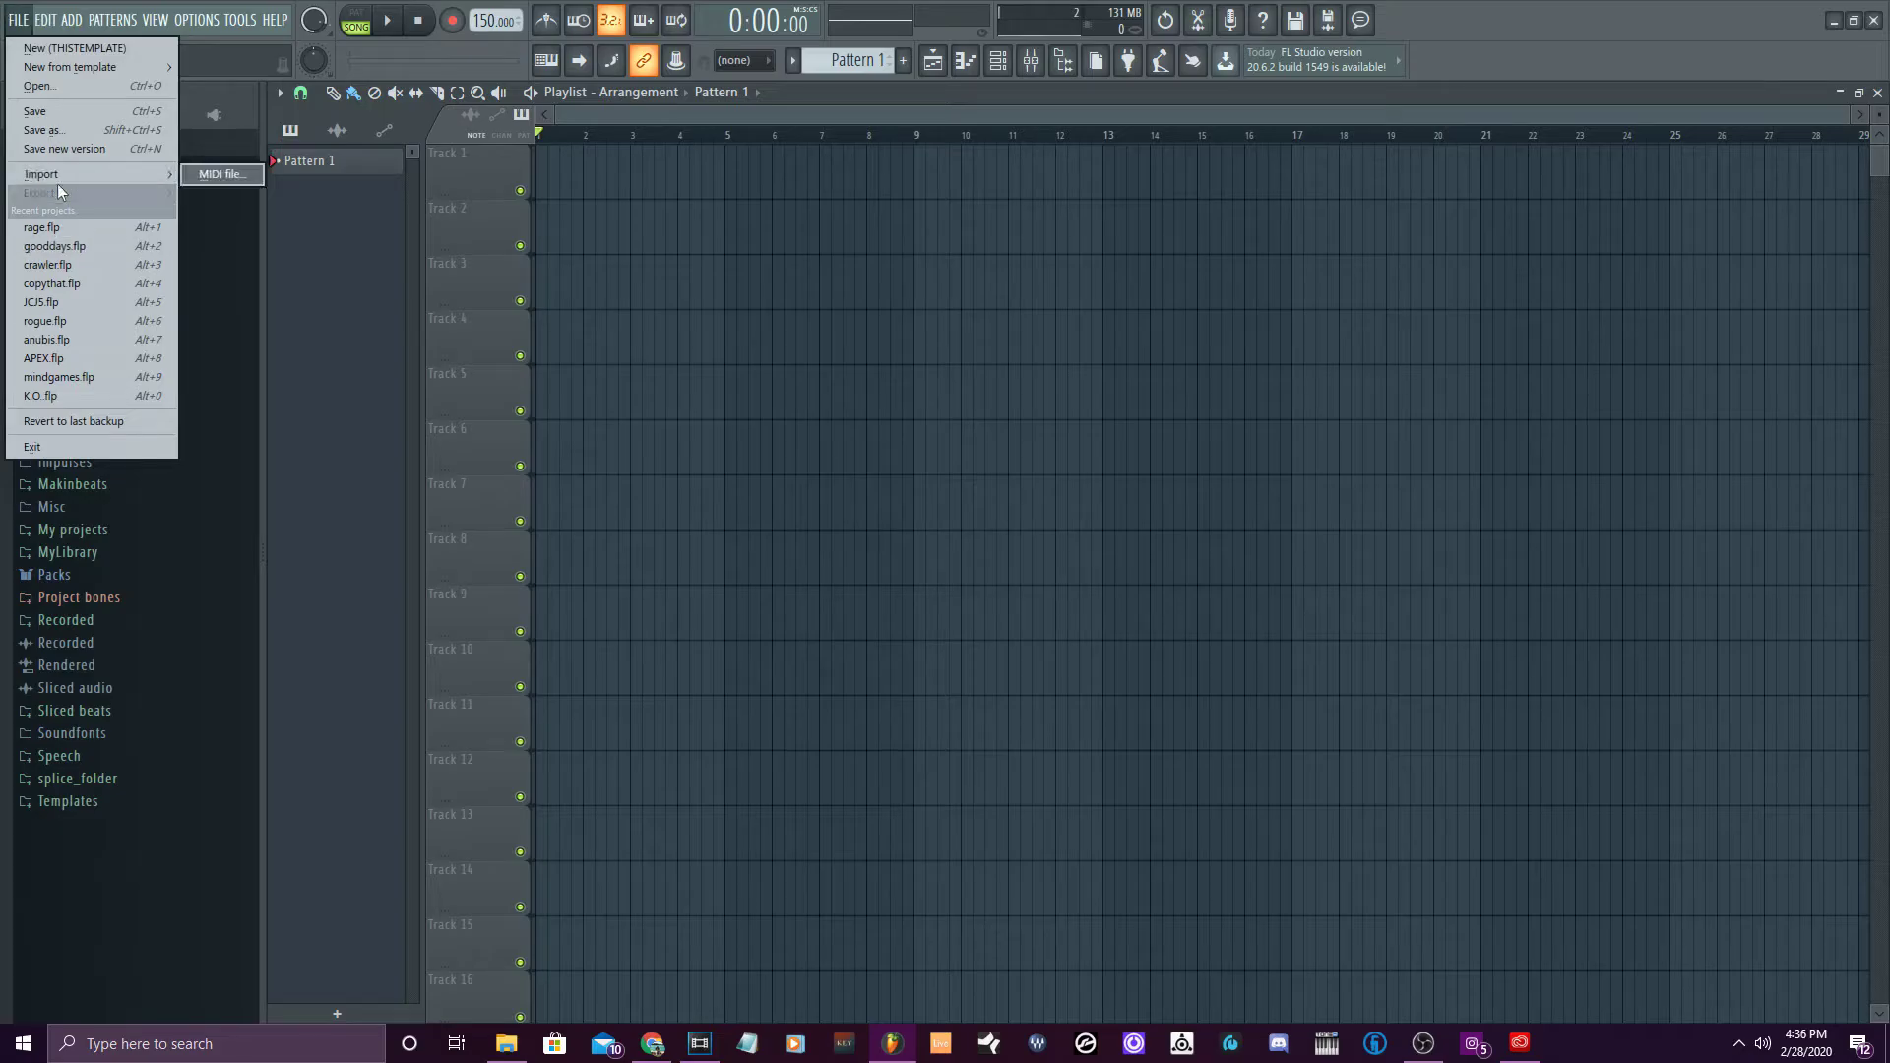
{"action": "left_click", "coordinate": [241, 203]}
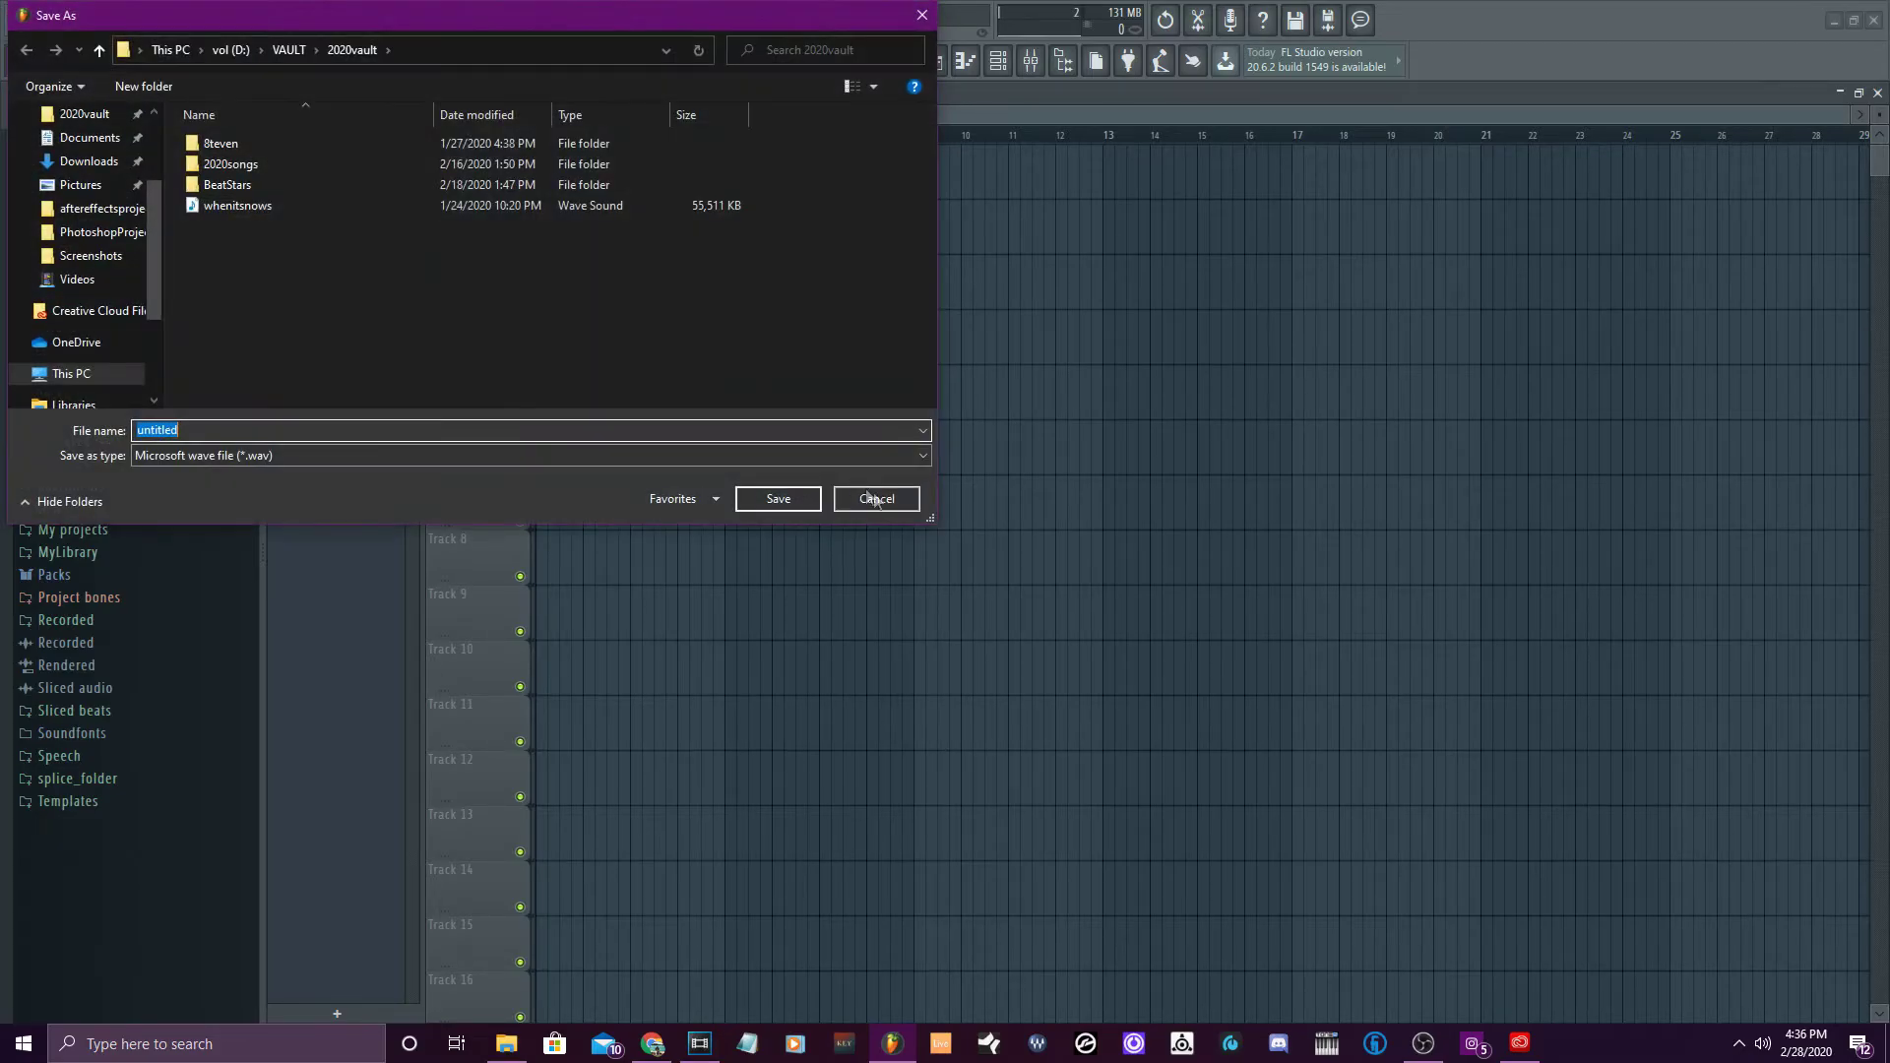
{"action": "left_click", "coordinate": [799, 506]}
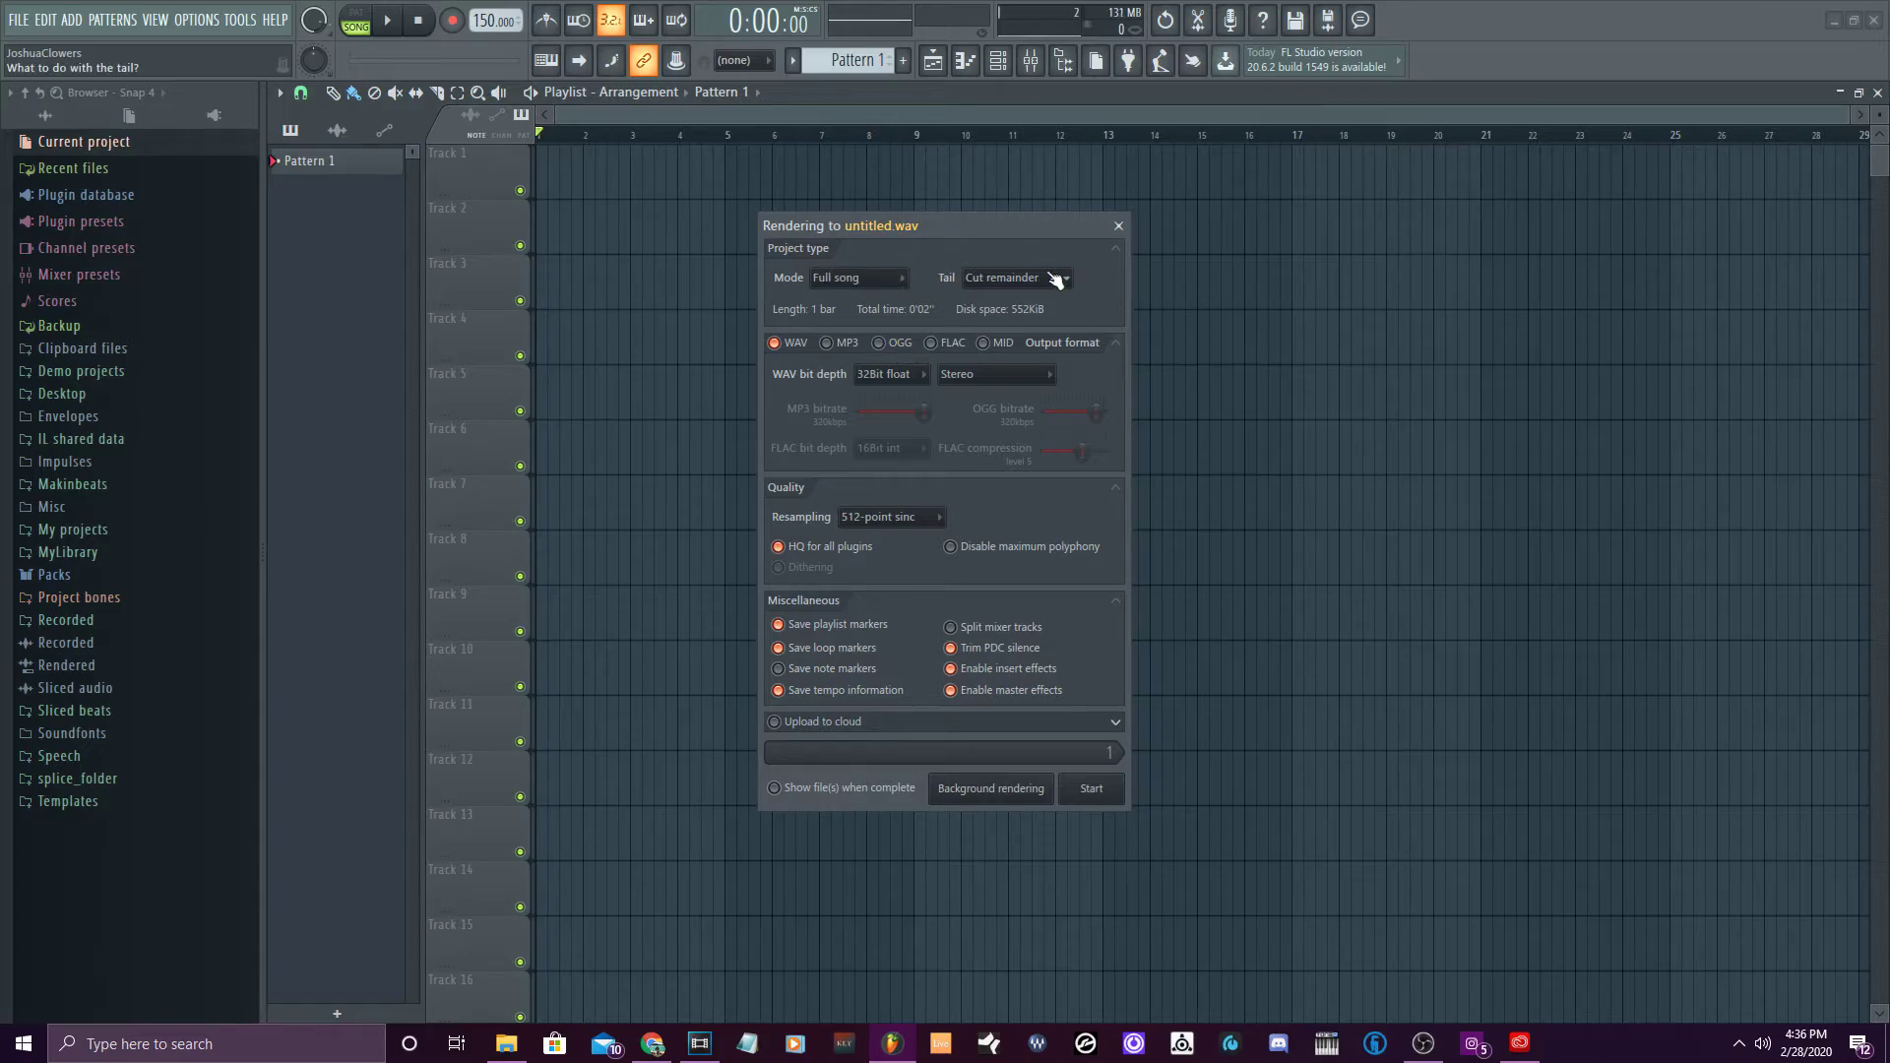
Keep the WAV at 32Bit float stereo, enable Split mixer tracks, and close the render dialog.
{"action": "left_click", "coordinate": [908, 374]}
{"action": "left_click", "coordinate": [914, 371]}
{"action": "left_click", "coordinate": [902, 373]}
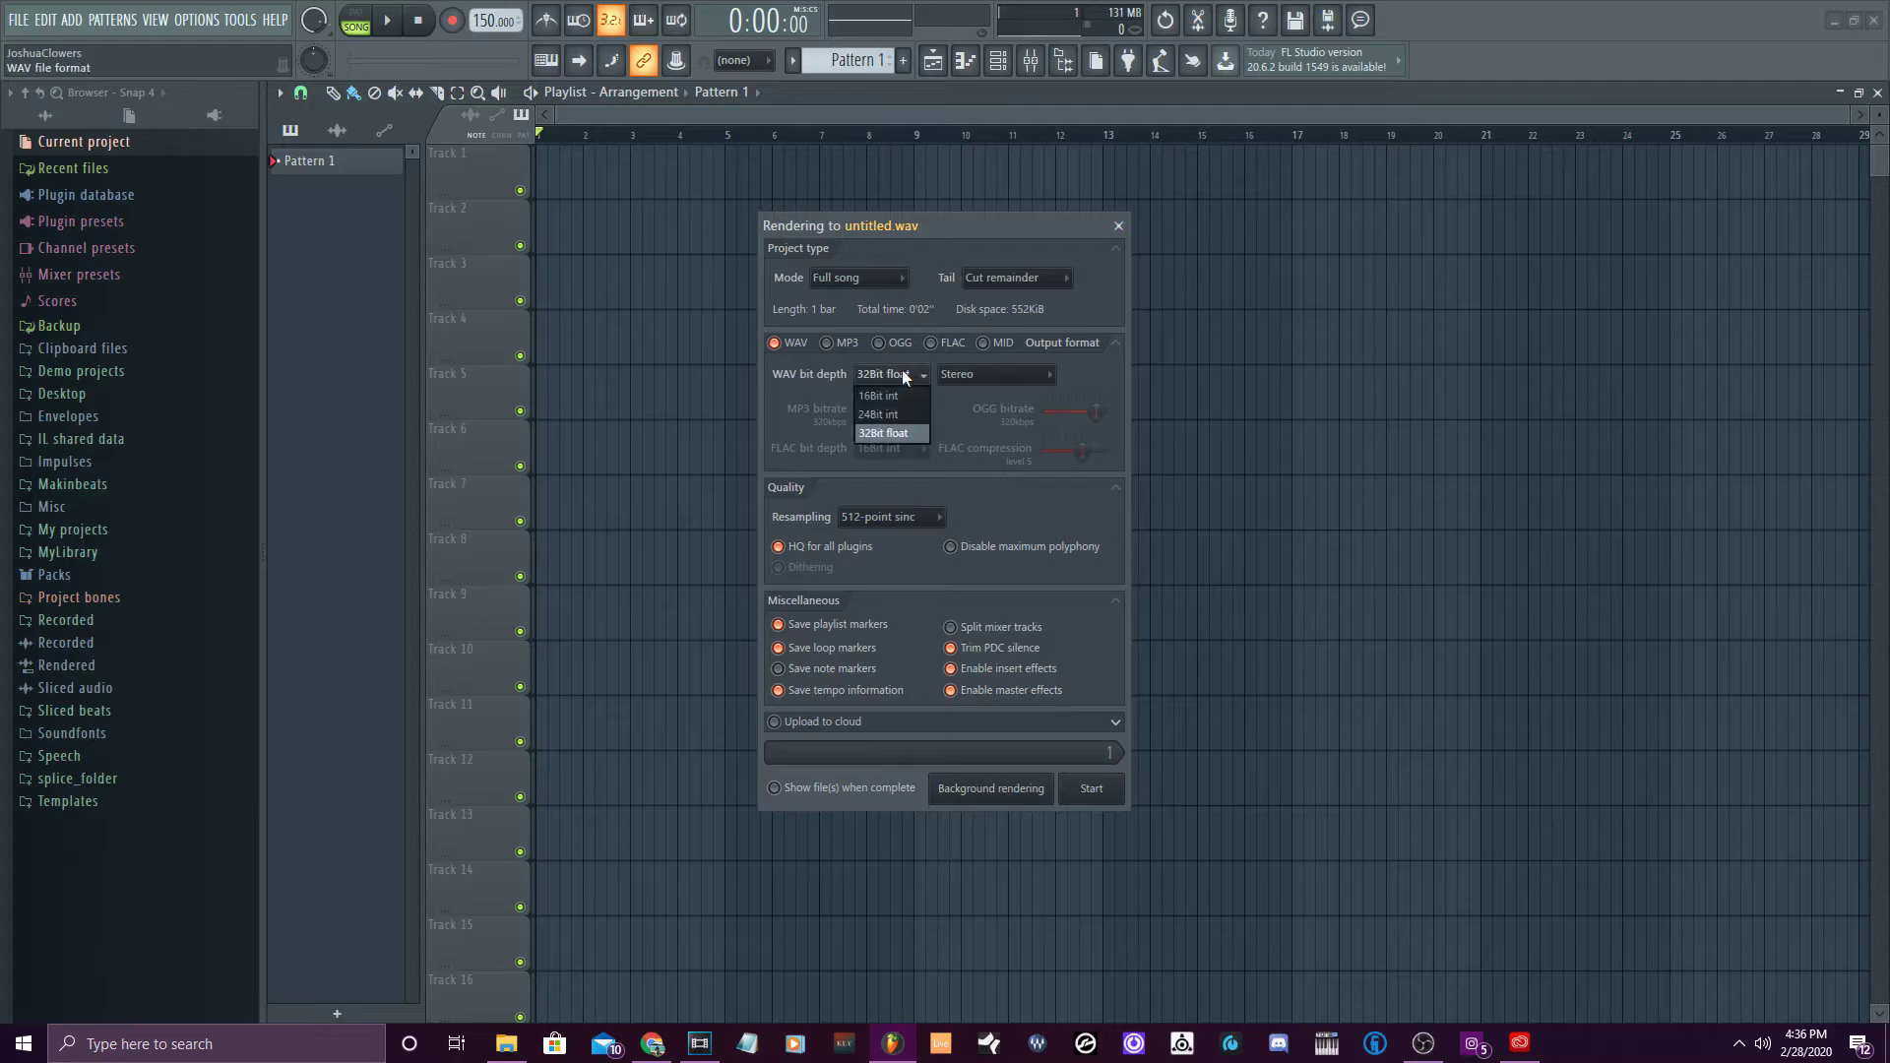
{"action": "left_click", "coordinate": [1064, 382]}
{"action": "left_click", "coordinate": [1041, 376]}
{"action": "left_click", "coordinate": [1042, 376]}
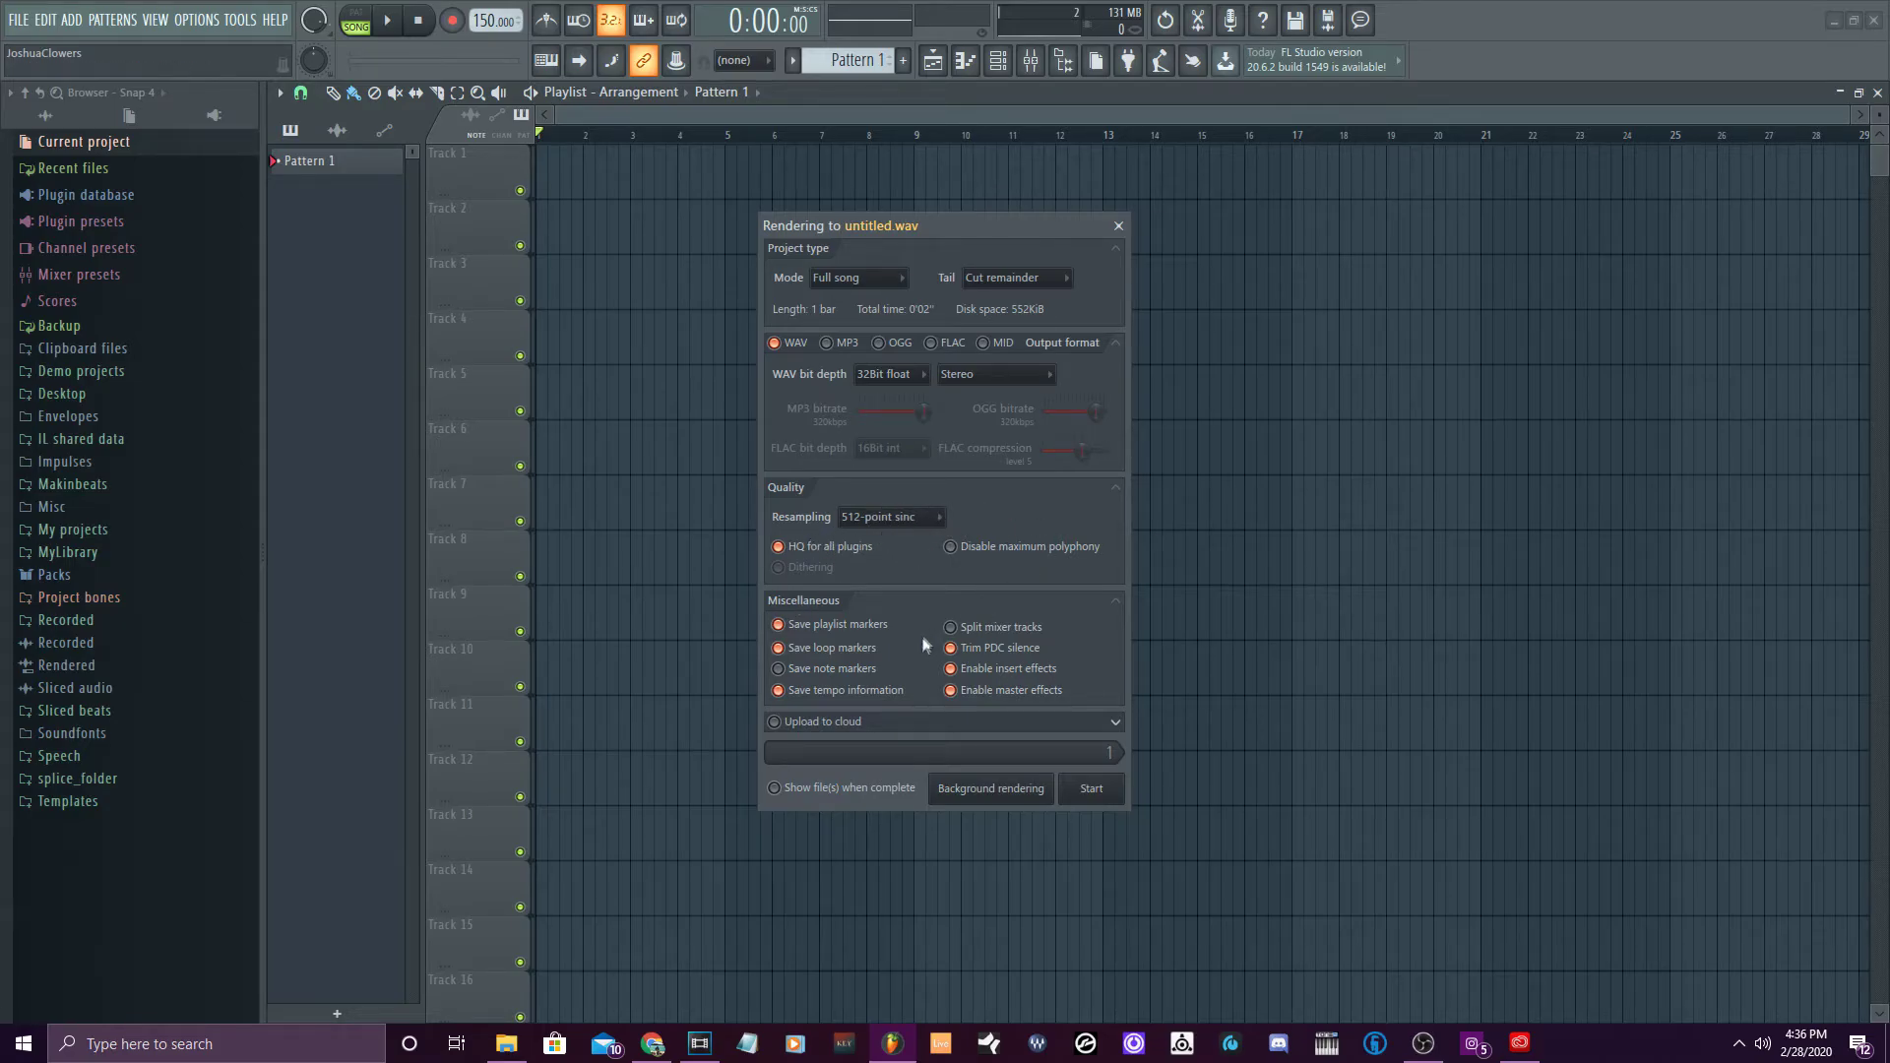
{"action": "left_click", "coordinate": [906, 382]}
{"action": "left_click", "coordinate": [891, 438]}
{"action": "left_click", "coordinate": [977, 630]}
{"action": "left_click", "coordinate": [1118, 225]}
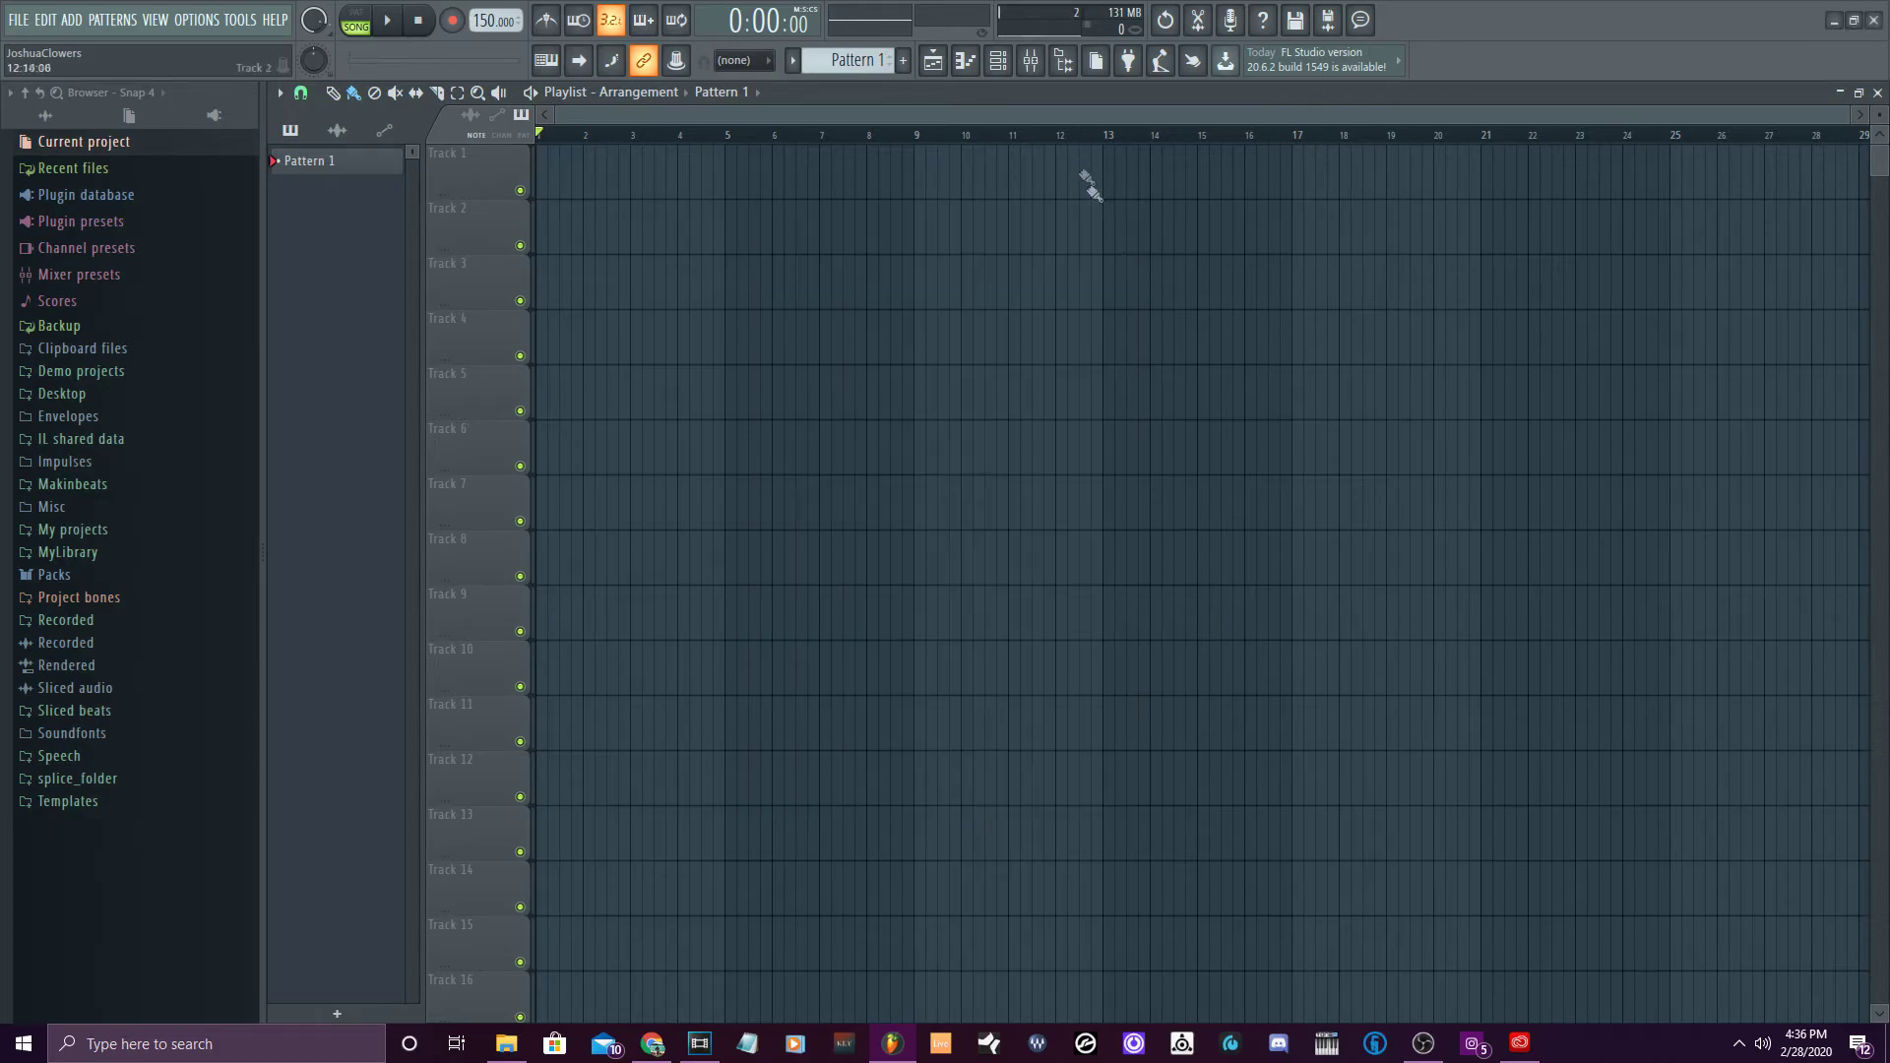
Show the mixer and select insert tracks 11 through 14.
{"action": "left_click", "coordinate": [1028, 57]}
{"action": "left_click", "coordinate": [943, 620]}
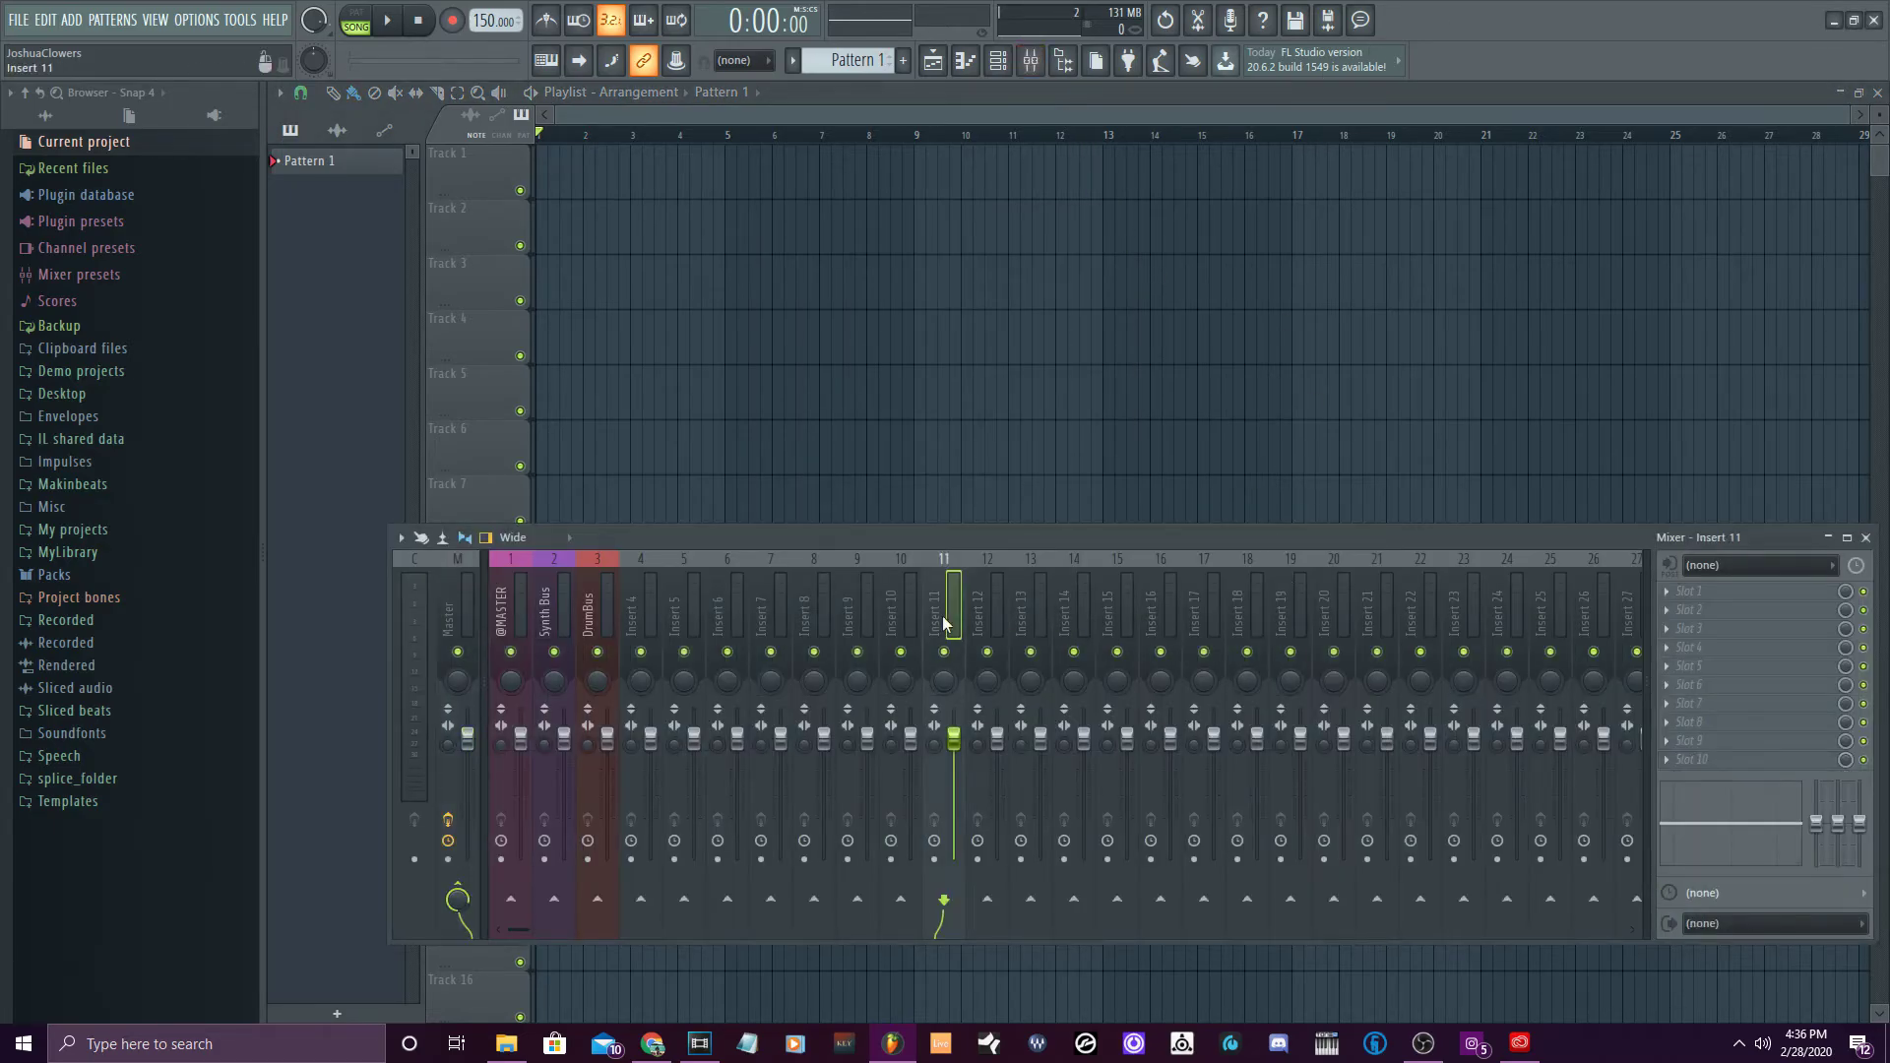
{"action": "left_click", "coordinate": [992, 593]}
{"action": "left_click", "coordinate": [1024, 587]}
{"action": "left_click", "coordinate": [1068, 596]}
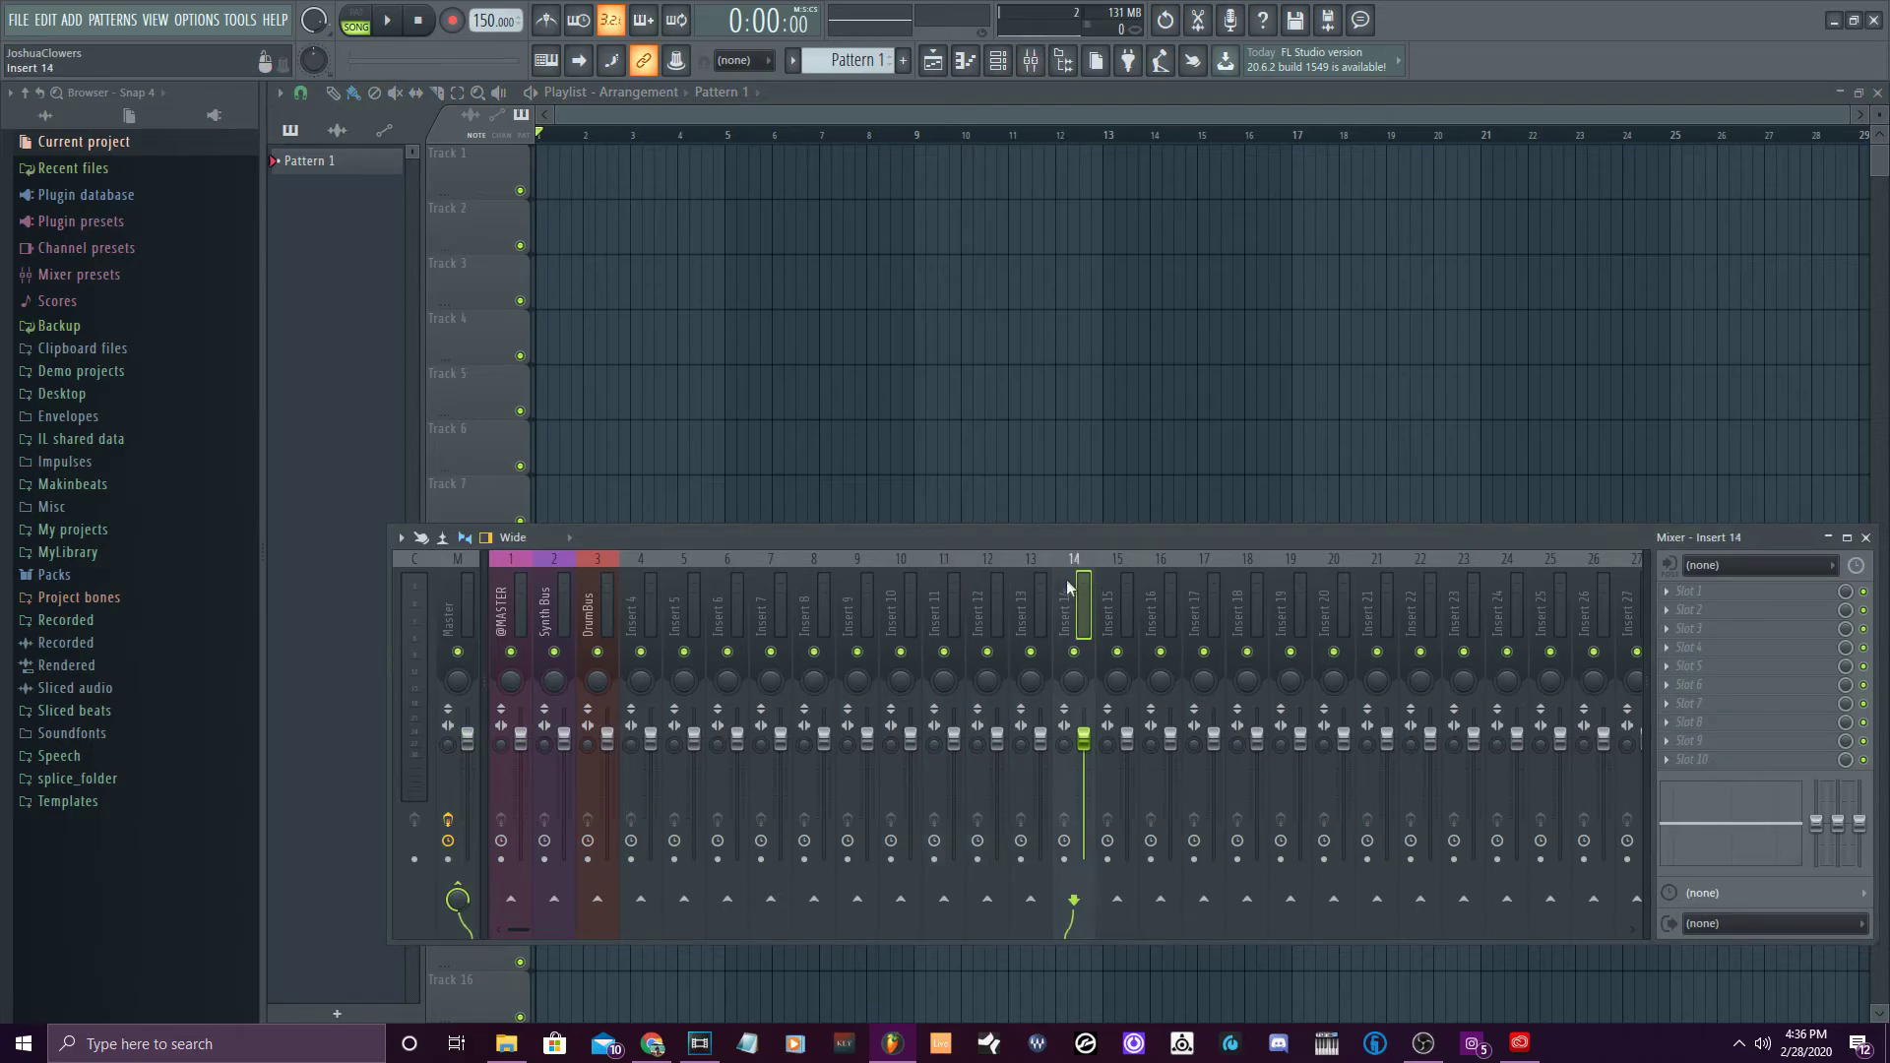
Reopen the untitled.wav export, turn Split mixer tracks off, and close the render dialog.
{"action": "left_click", "coordinate": [17, 20]}
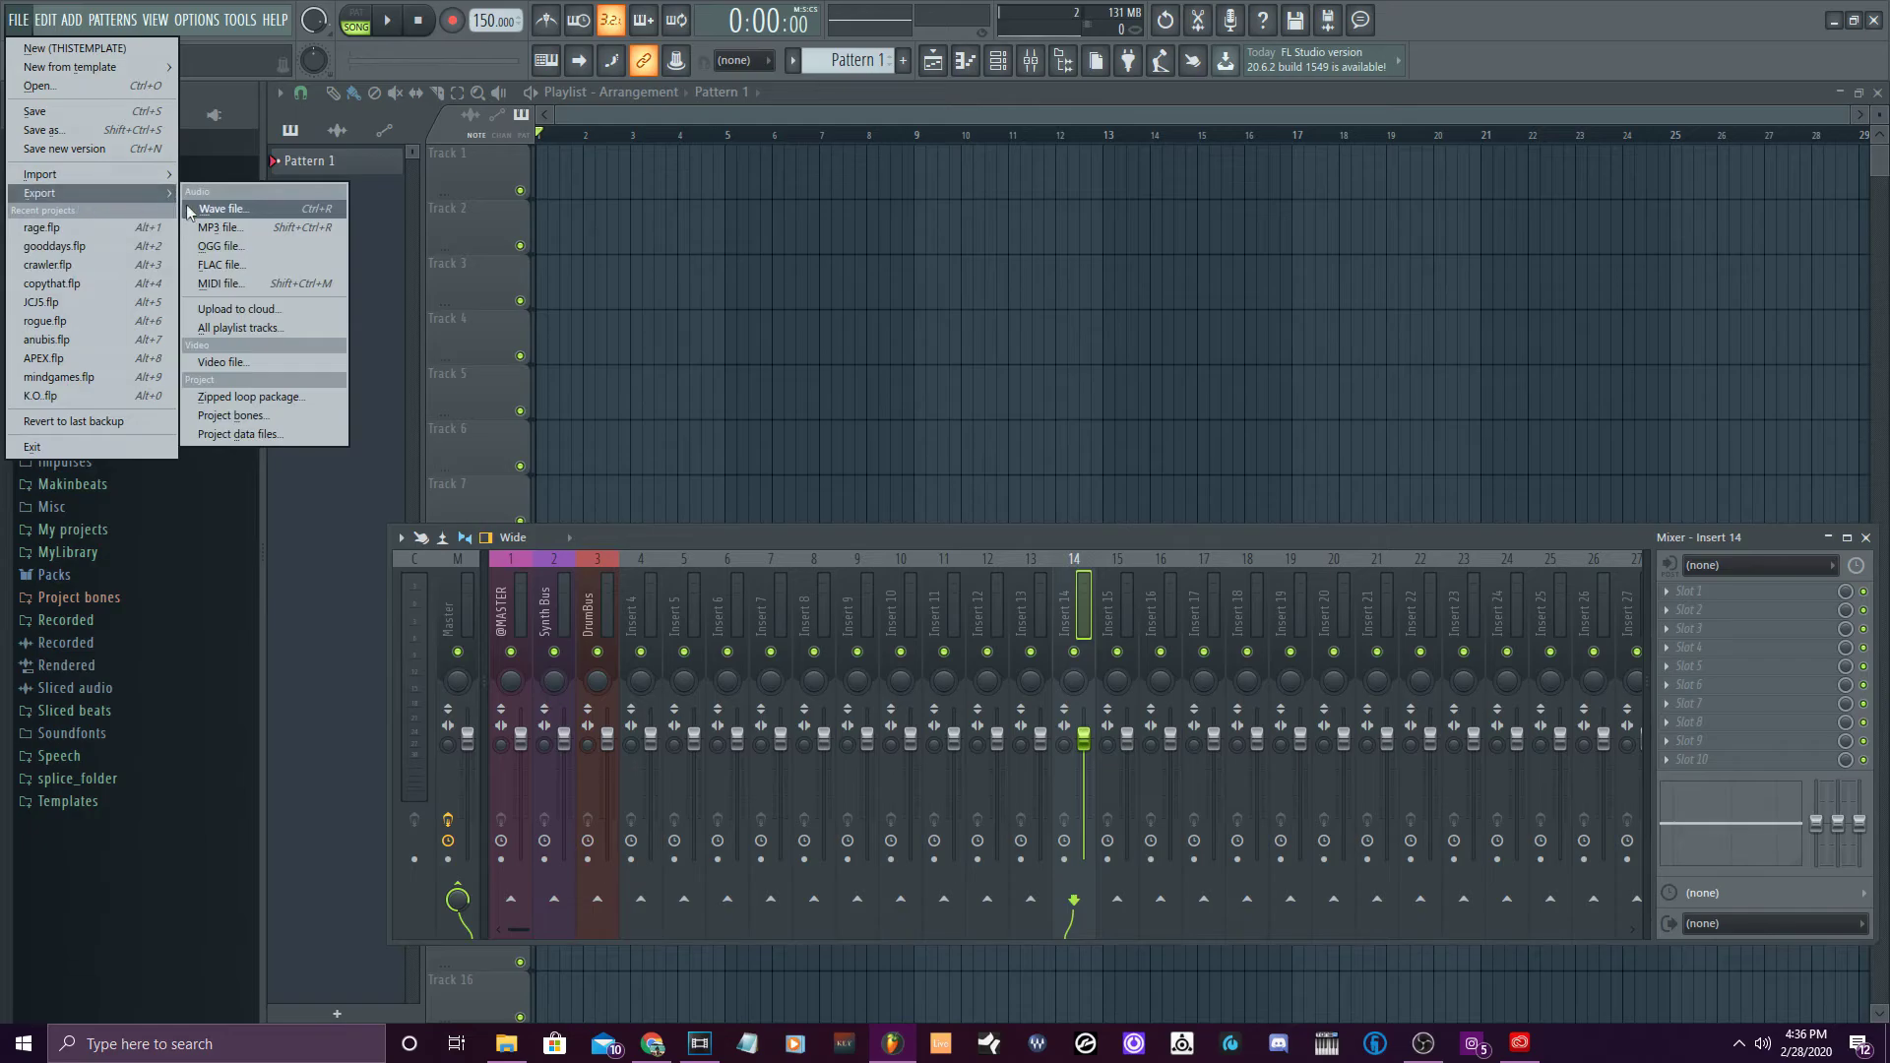
{"action": "left_click", "coordinate": [224, 209]}
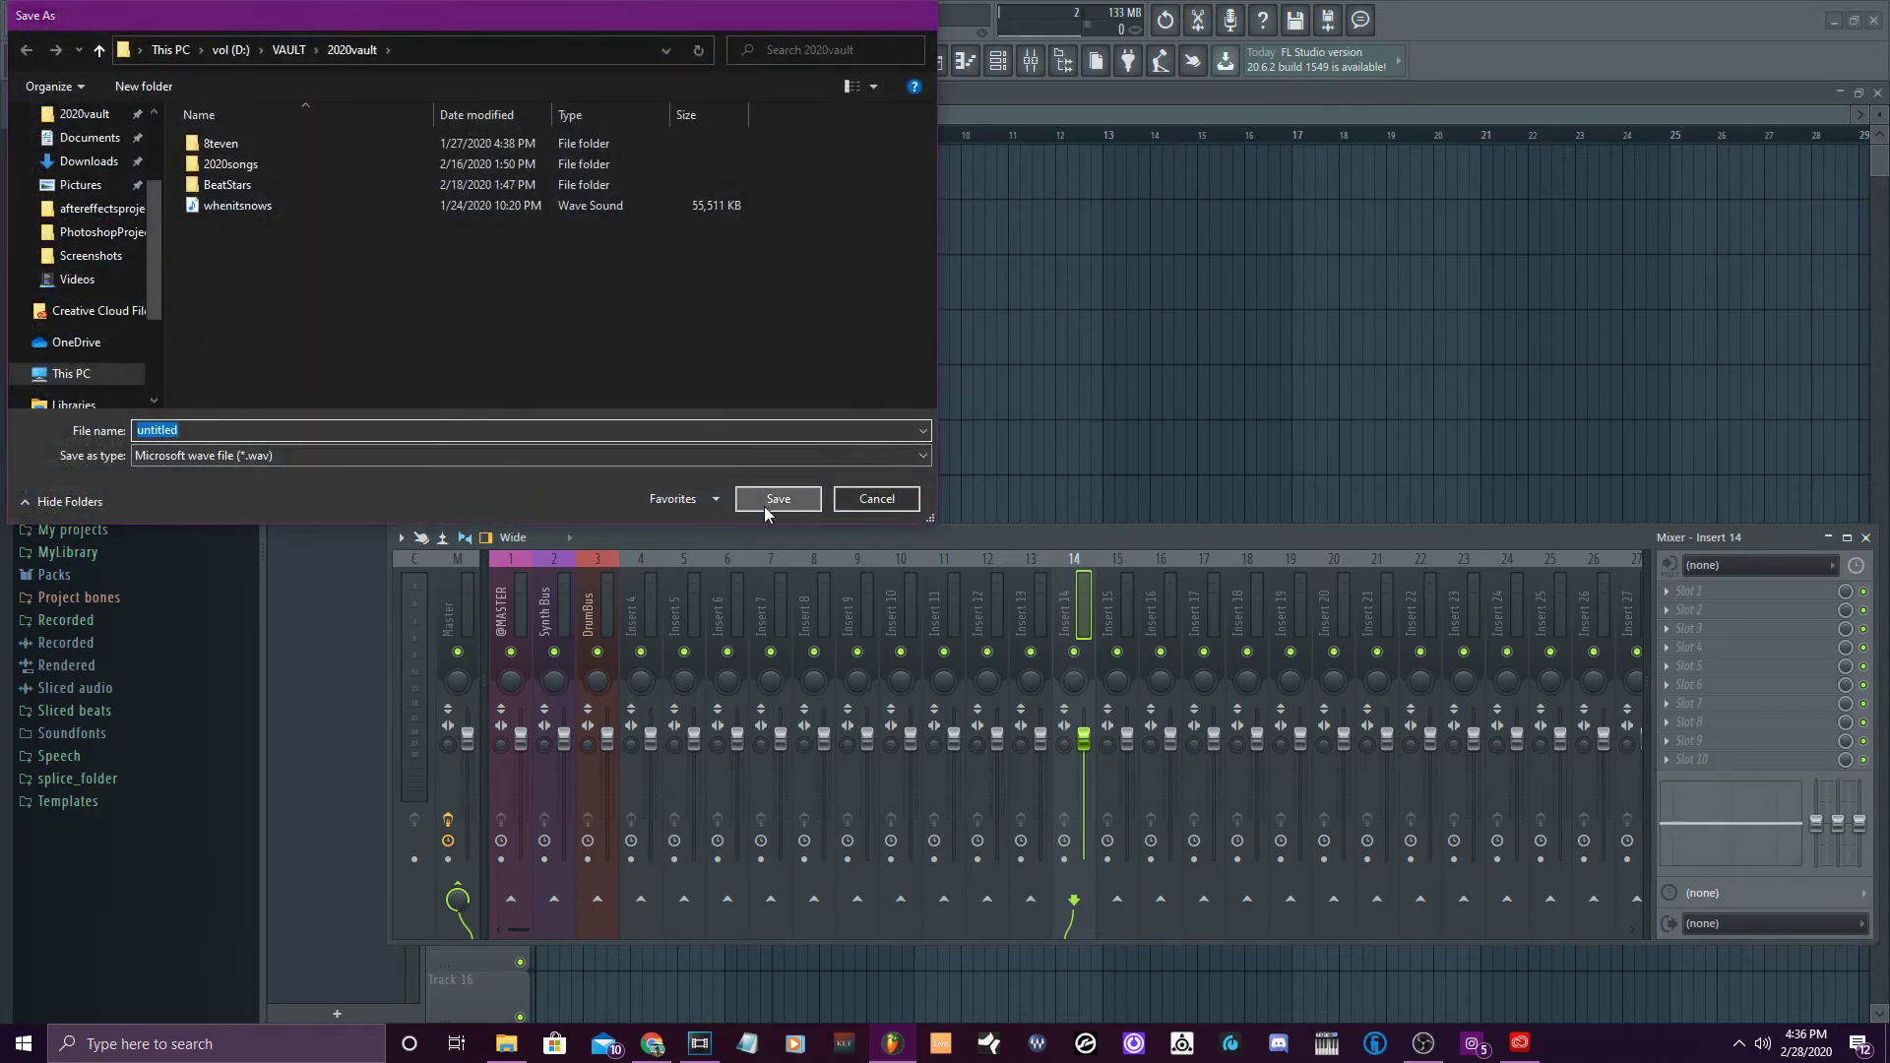
{"action": "left_click", "coordinate": [775, 495]}
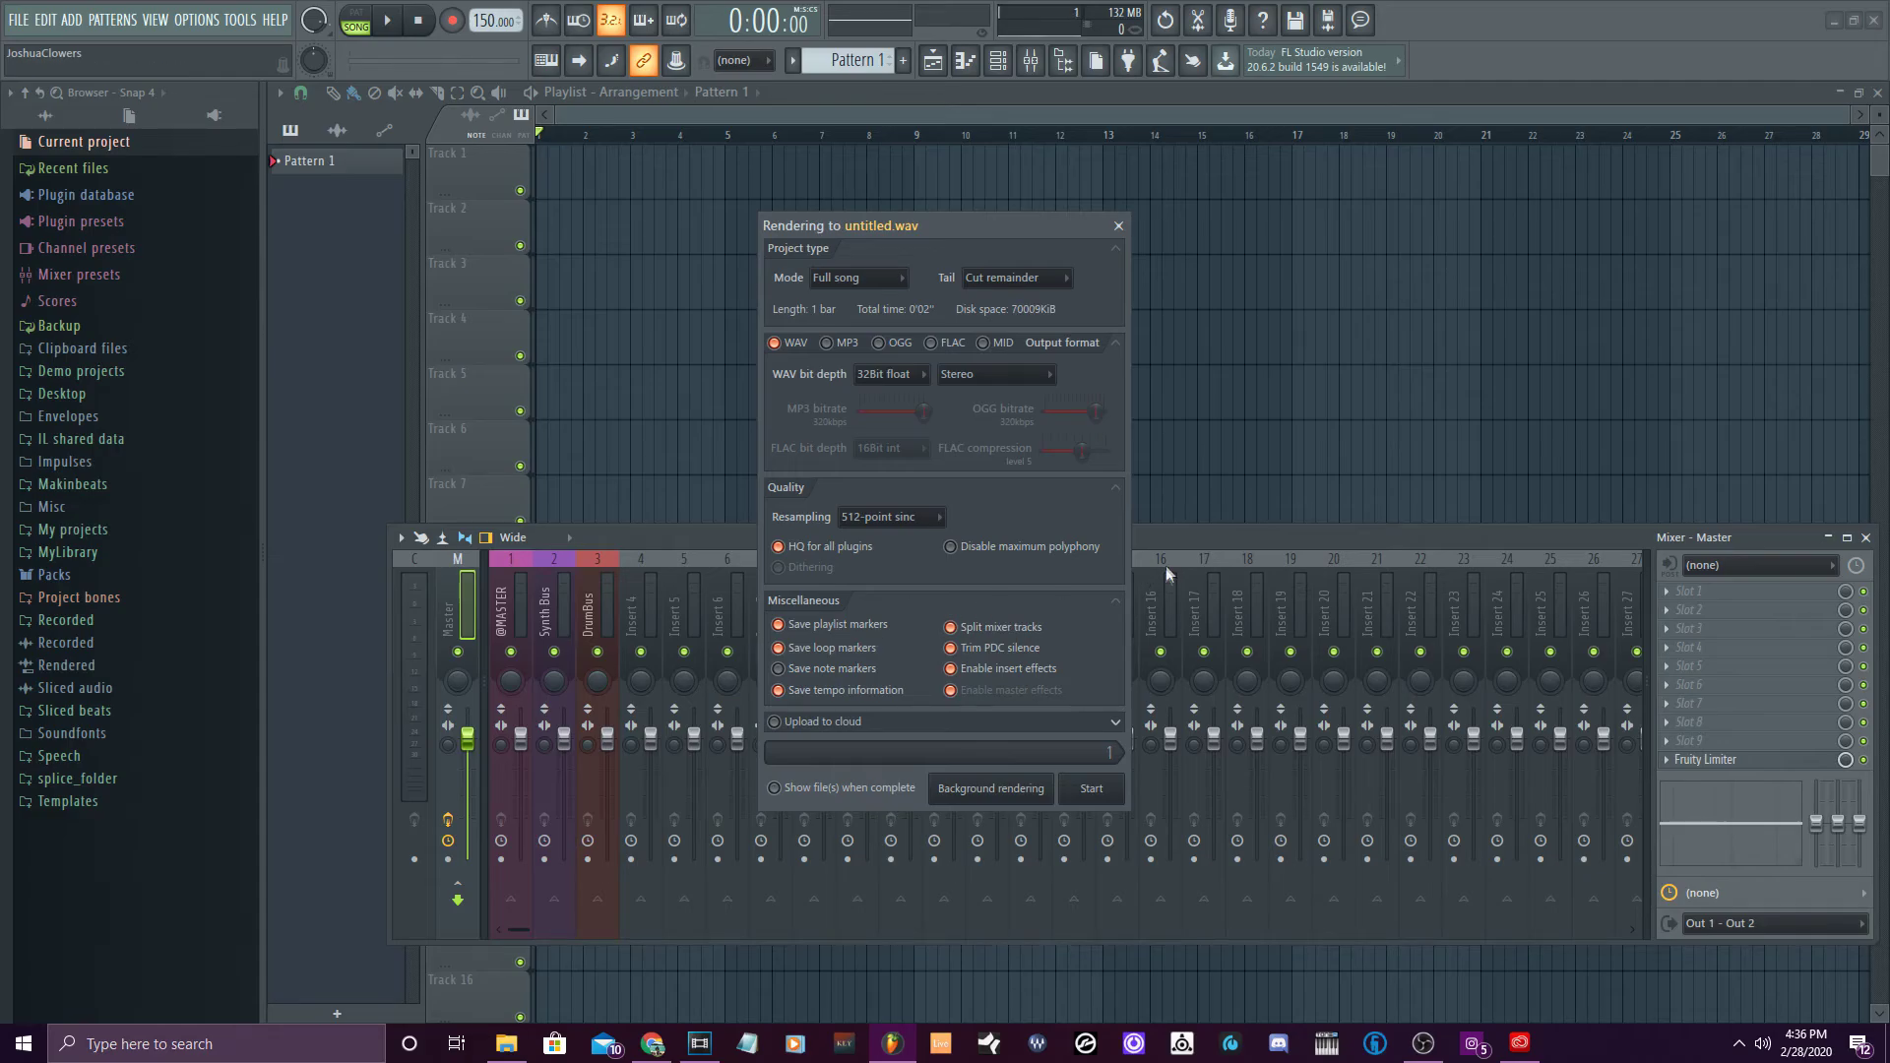
{"action": "left_click", "coordinate": [1015, 622]}
{"action": "left_click", "coordinate": [1118, 225]}
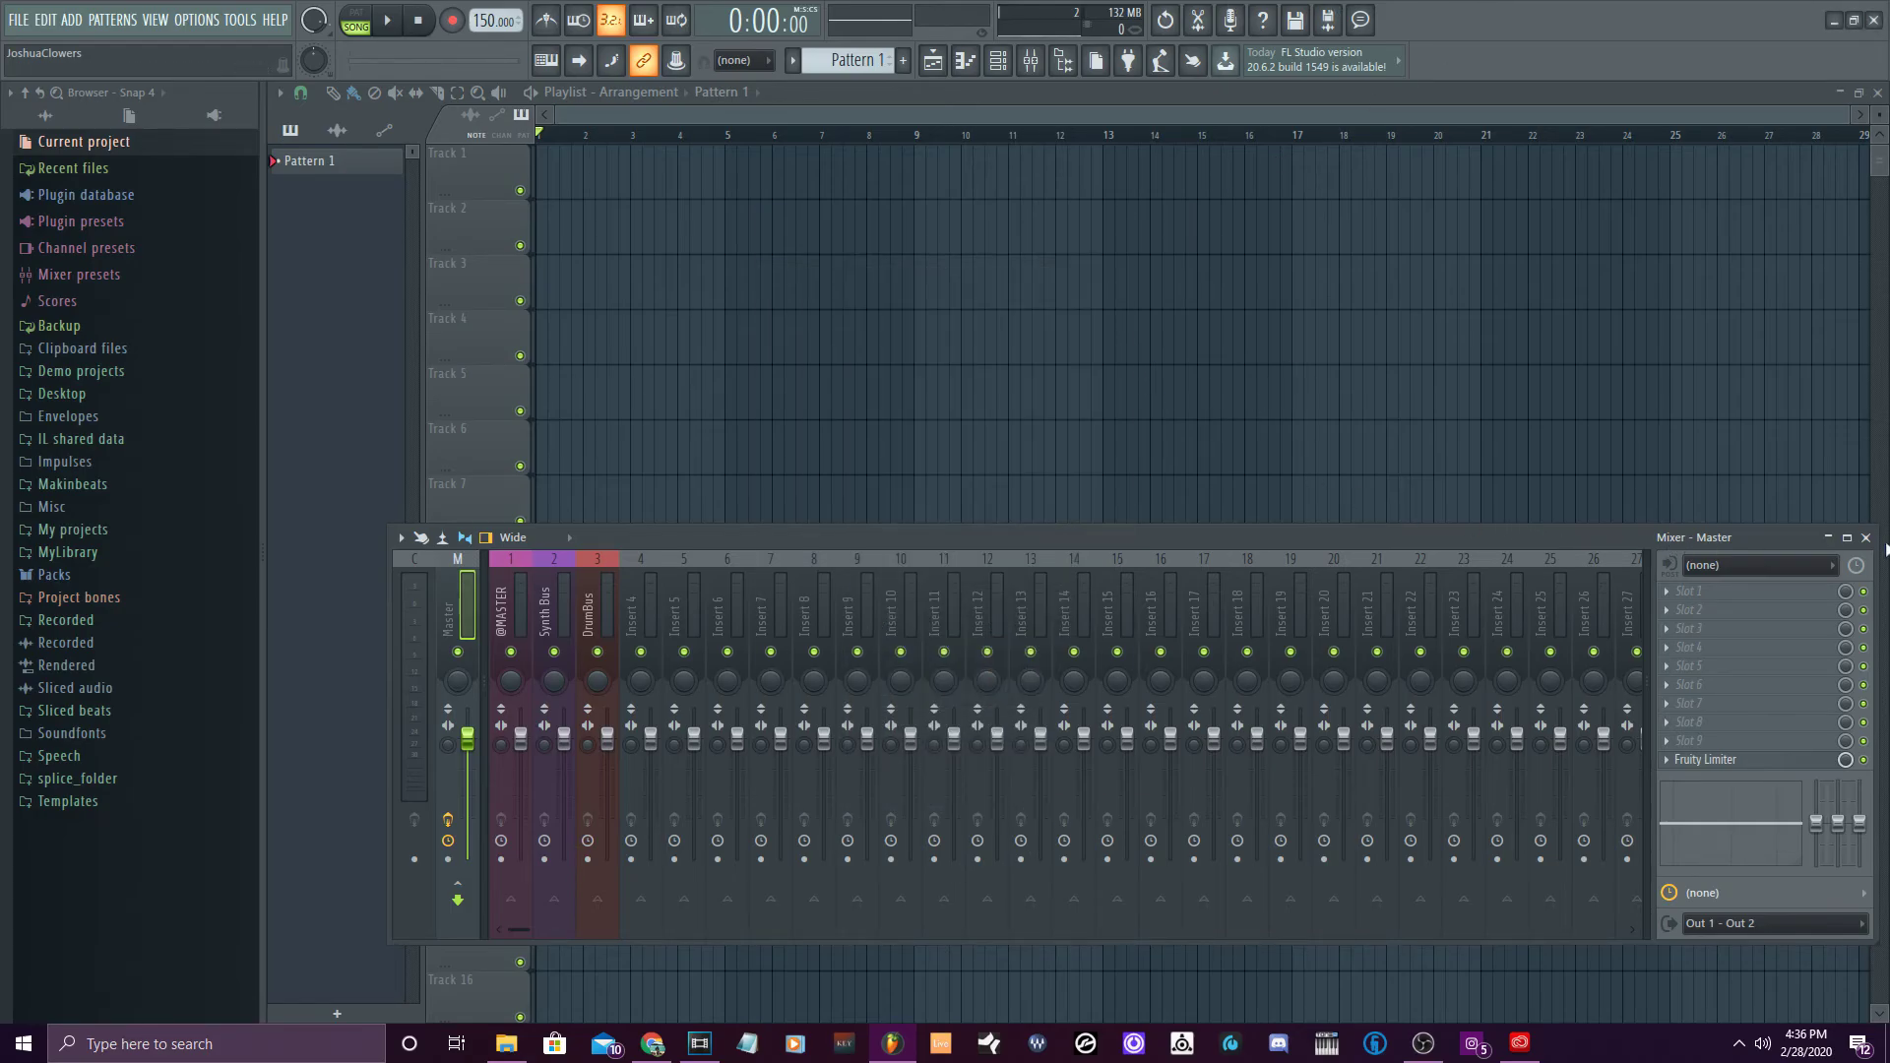